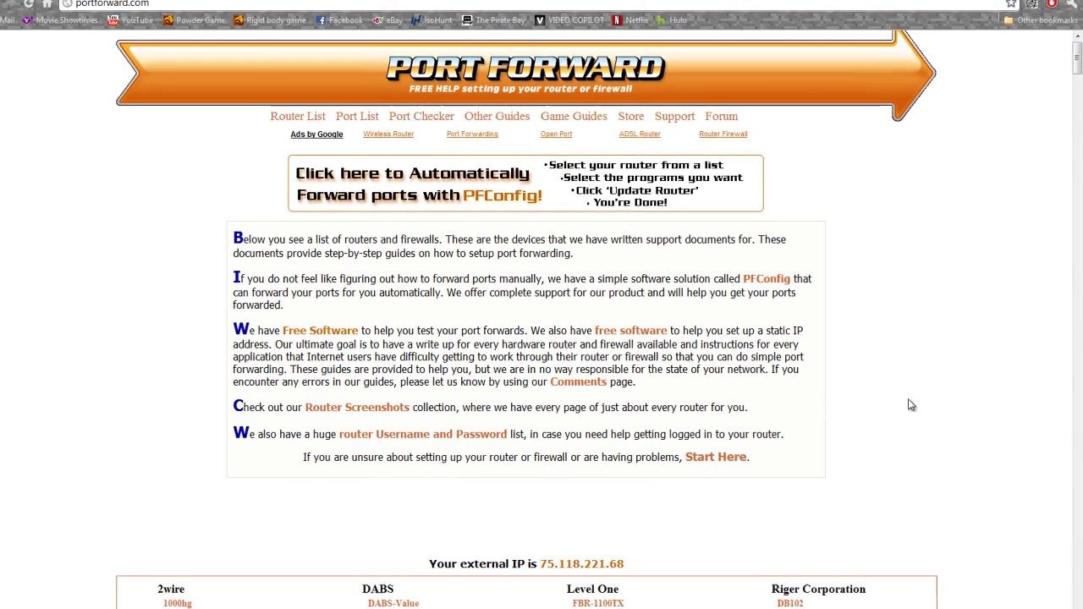
Scroll PortForward.com down to the external IP line and the router brand list (DABS, Level One, Riger Corporation).
{"action": "scroll", "coordinate": [1070, 65], "scroll_direction": "down", "scroll_amount": 2}
{"action": "scroll", "coordinate": [1076, 121], "scroll_direction": "up", "scroll_amount": 3}
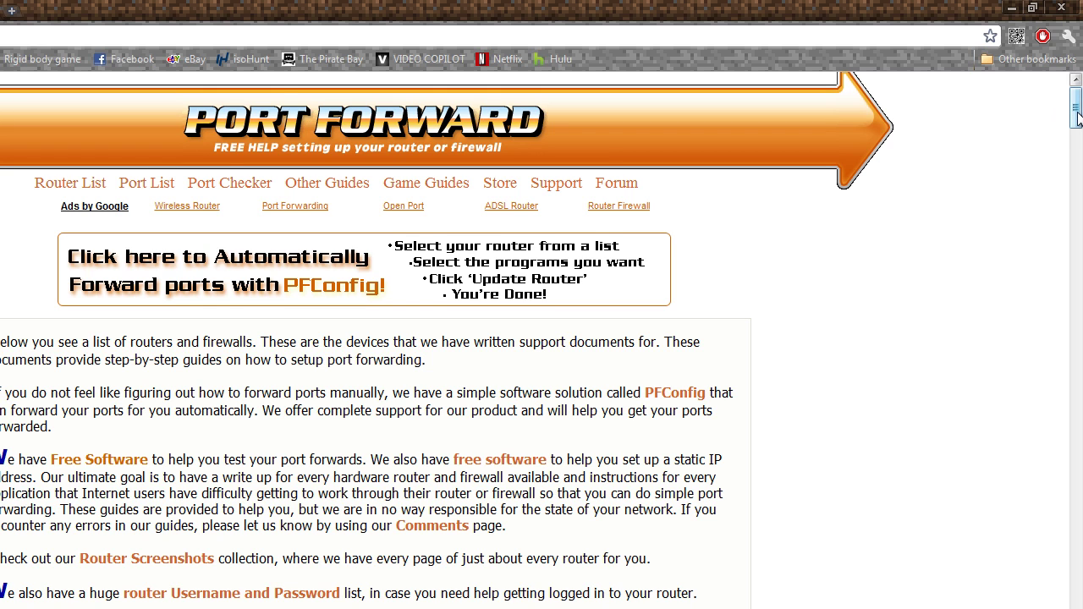
{"action": "mouse_move", "coordinate": [1077, 118]}
{"action": "left_mouse_down"}
{"action": "mouse_move", "coordinate": [1077, 104]}
{"action": "mouse_move", "coordinate": [1077, 186]}
{"action": "mouse_move", "coordinate": [1075, 135]}
{"action": "left_mouse_up"}
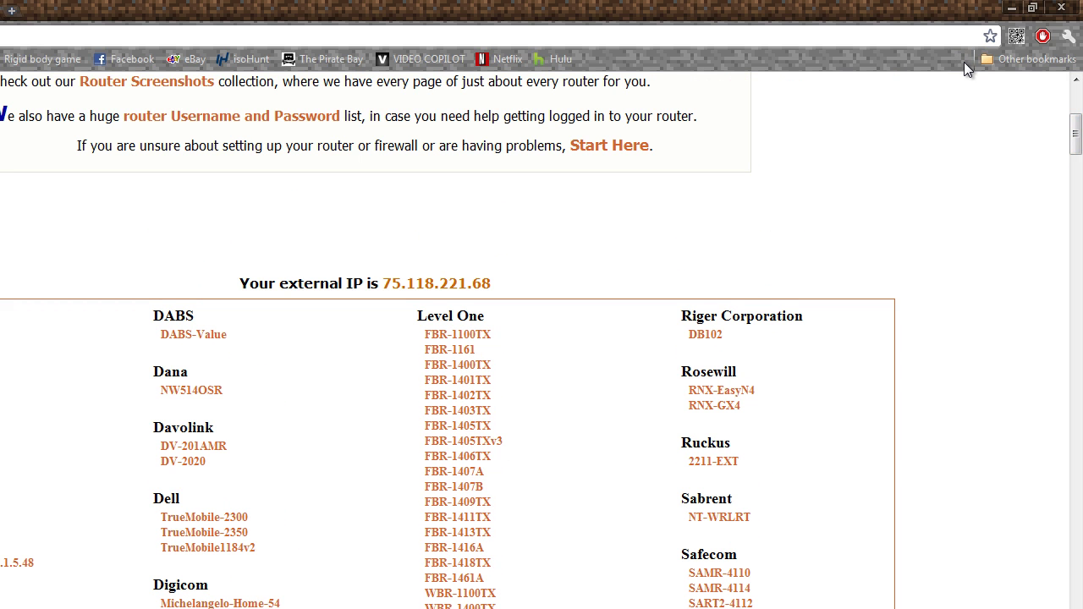
Find TL-WR841N on the page, open its guide past the advertisement, and scroll its game list.
{"action": "key", "text": "ctrl+f"}
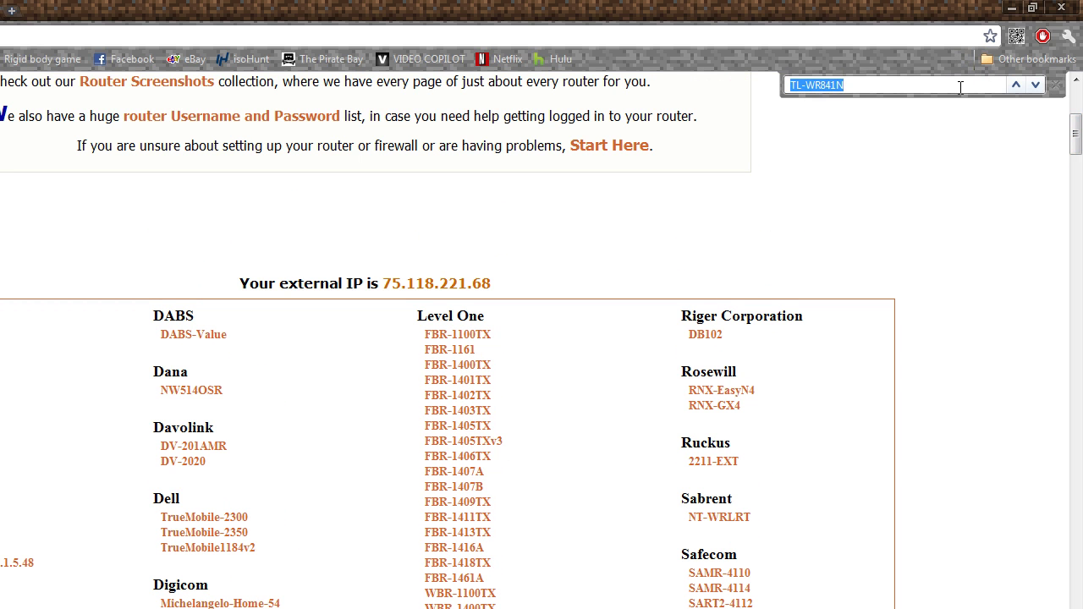
{"action": "type", "text": "TL-WR841N"}
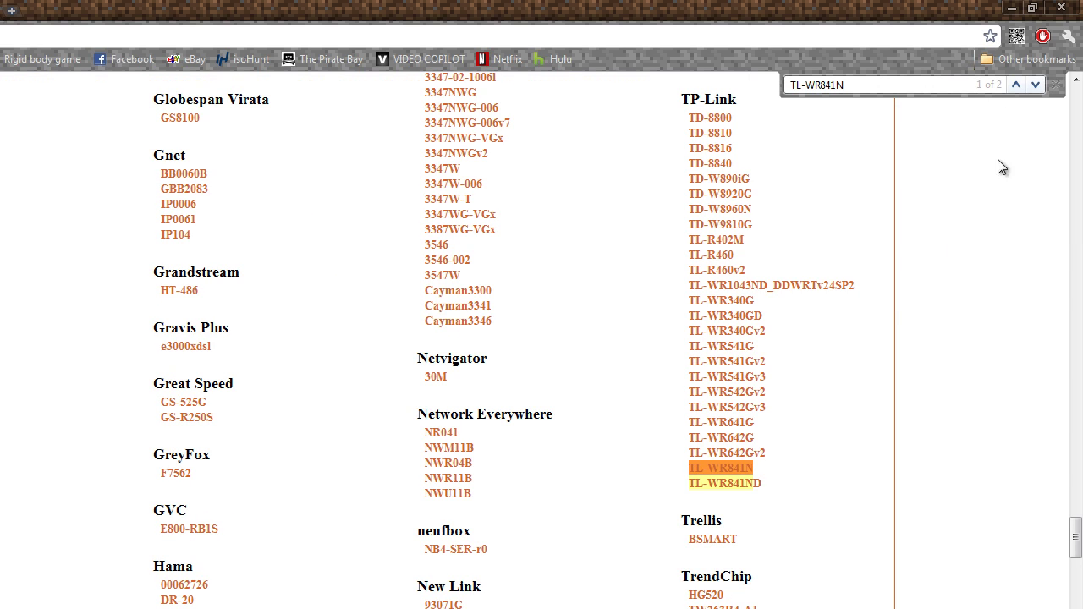
{"action": "left_click", "coordinate": [743, 469]}
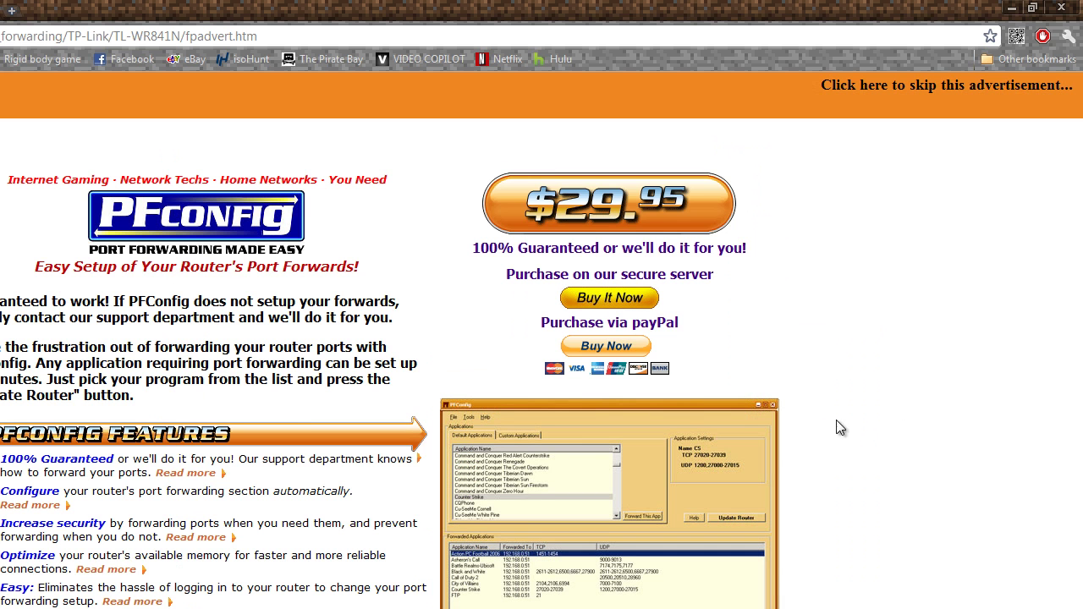
{"action": "left_click", "coordinate": [1006, 95]}
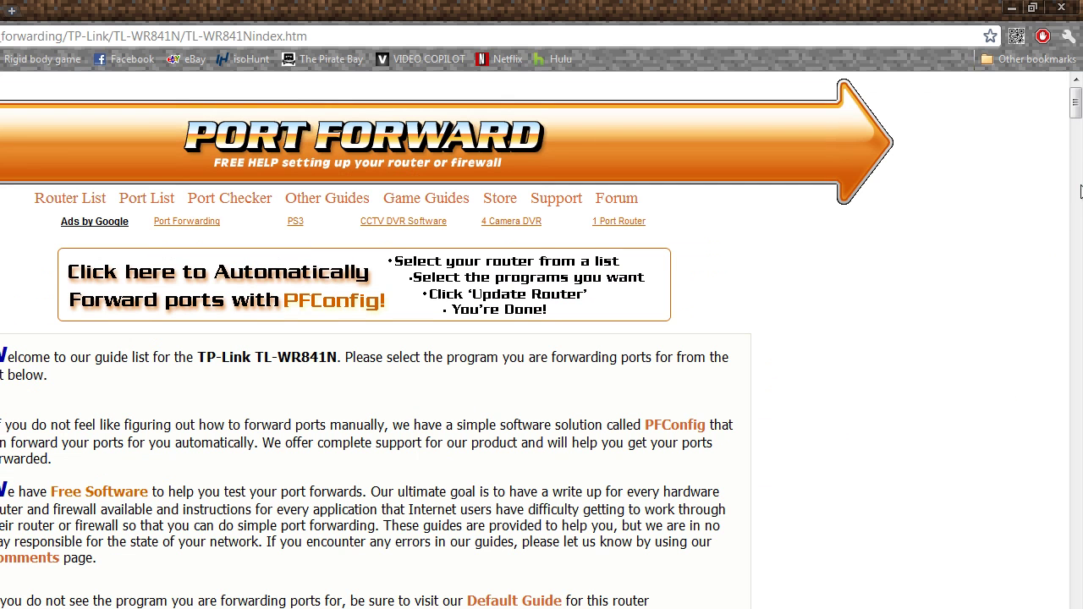
{"action": "left_click_drag", "start_coordinate": [1076, 108], "coordinate": [1073, 453]}
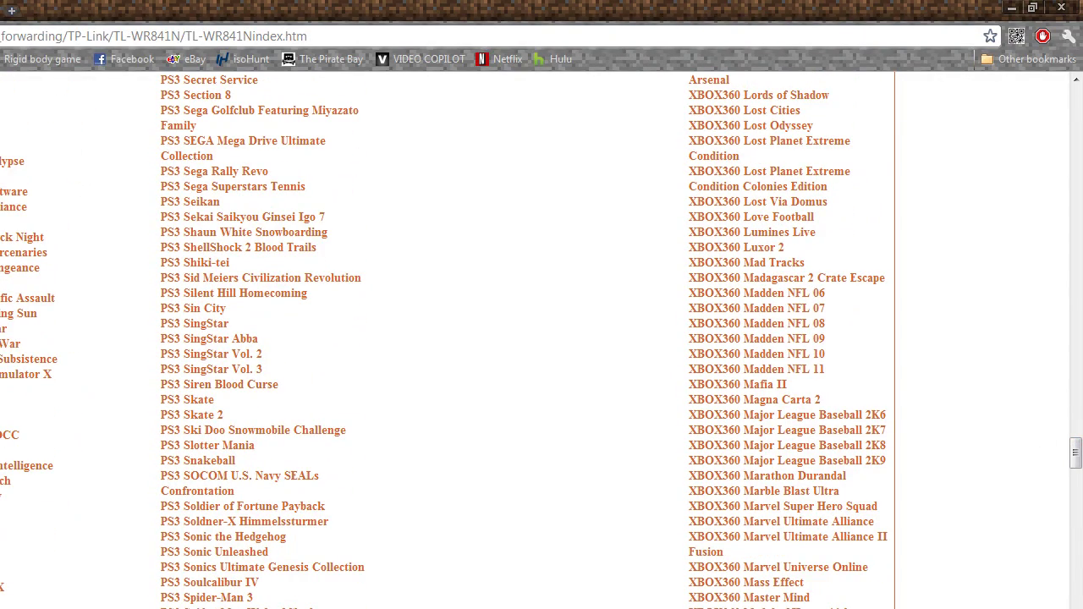
Return to the TL-WR841N Minecraft Server guide and scroll down to the port 25565 virtual server settings.
{"action": "key", "text": "alt+Left"}
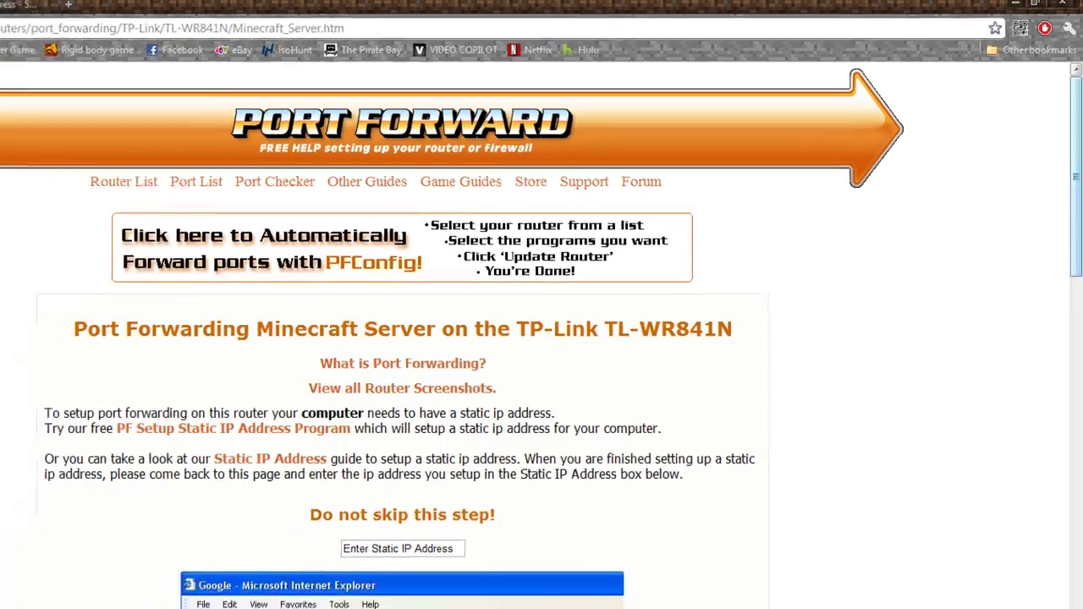
{"action": "scroll", "coordinate": [541, 338], "scroll_direction": "down", "scroll_amount": 2}
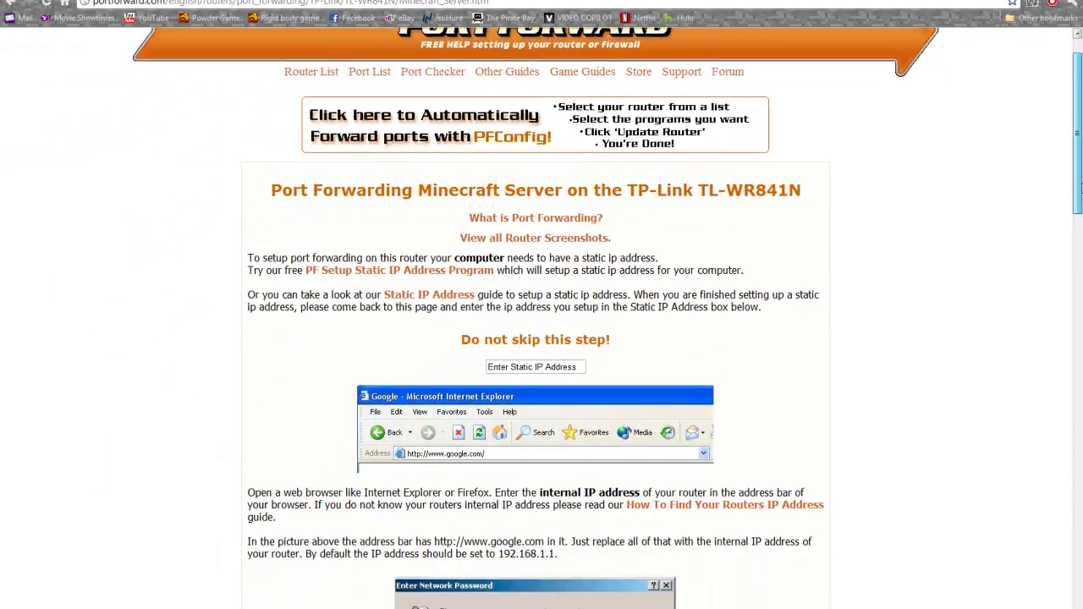
{"action": "left_click_drag", "start_coordinate": [1078, 188], "coordinate": [1077, 608]}
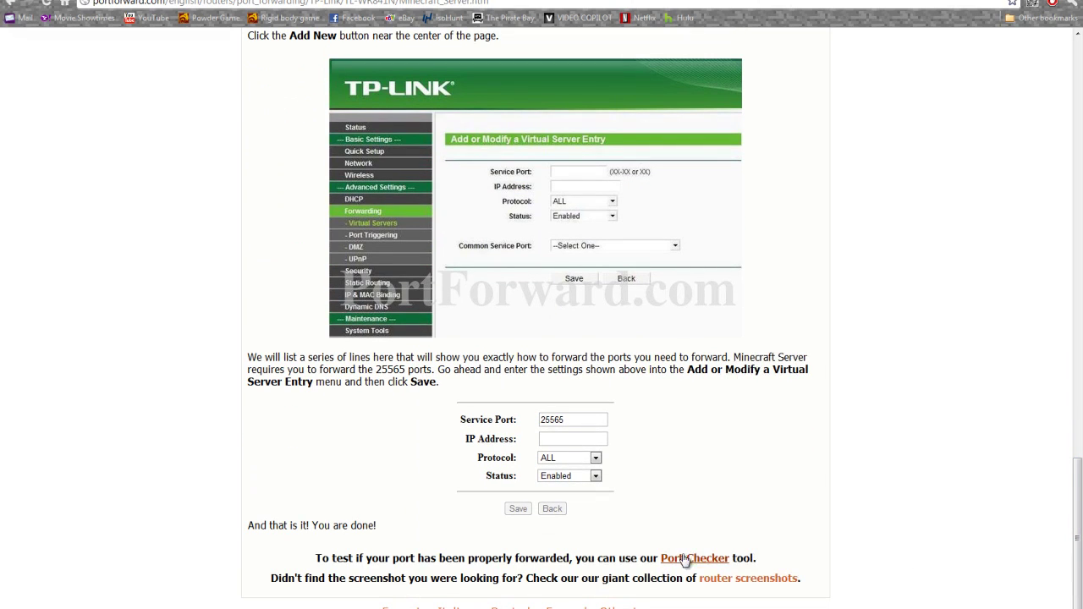
Look over the PFPortCheck port checker page, then leave it for the desktop.
{"action": "left_click", "coordinate": [715, 559]}
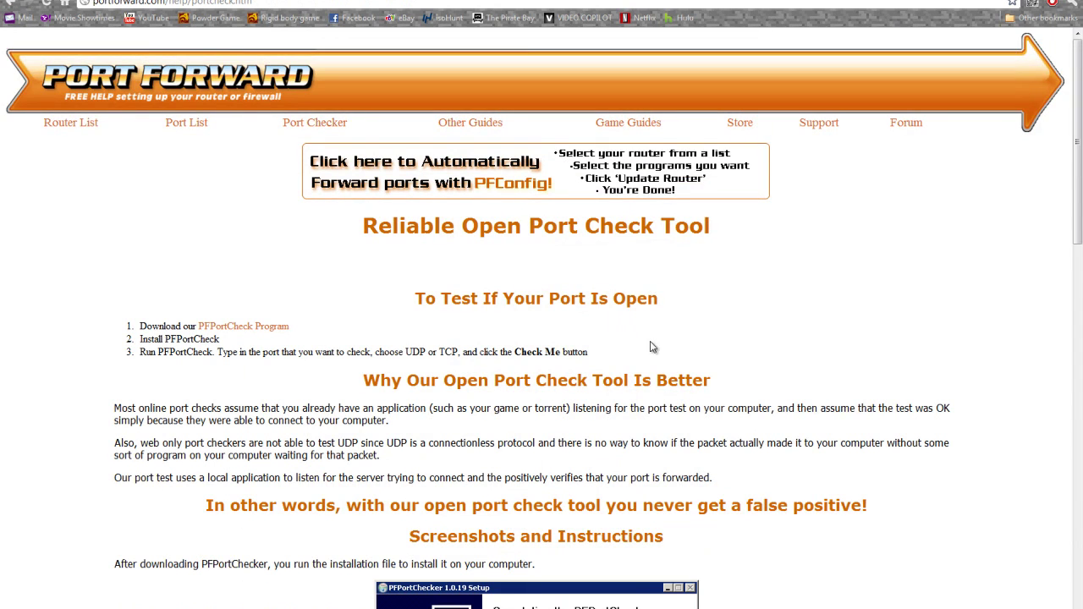
{"action": "scroll", "coordinate": [679, 369], "scroll_direction": "down", "scroll_amount": 8}
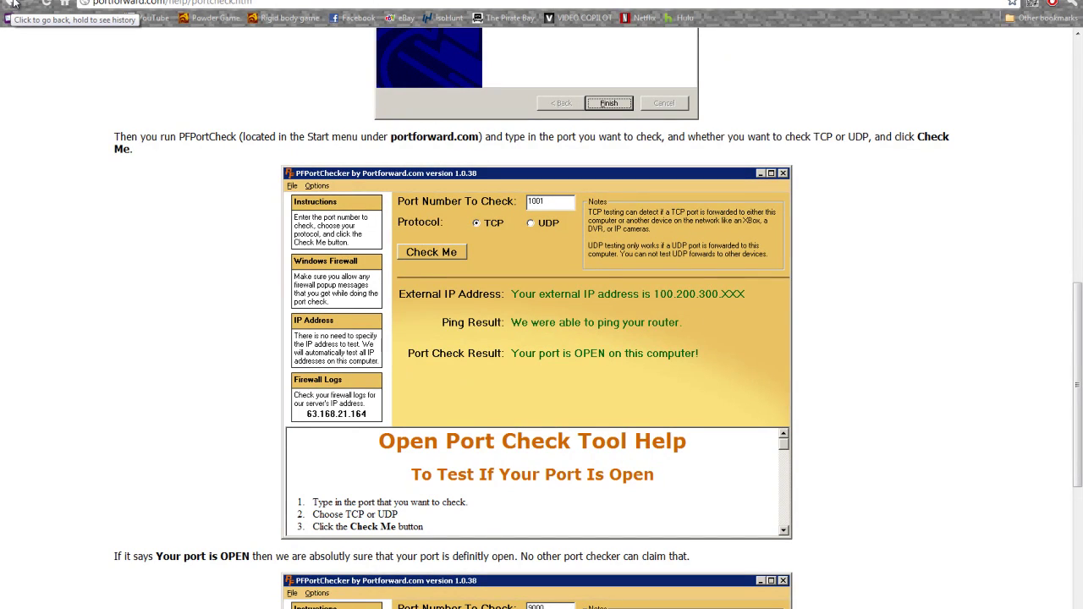
{"action": "left_click", "coordinate": [12, 4]}
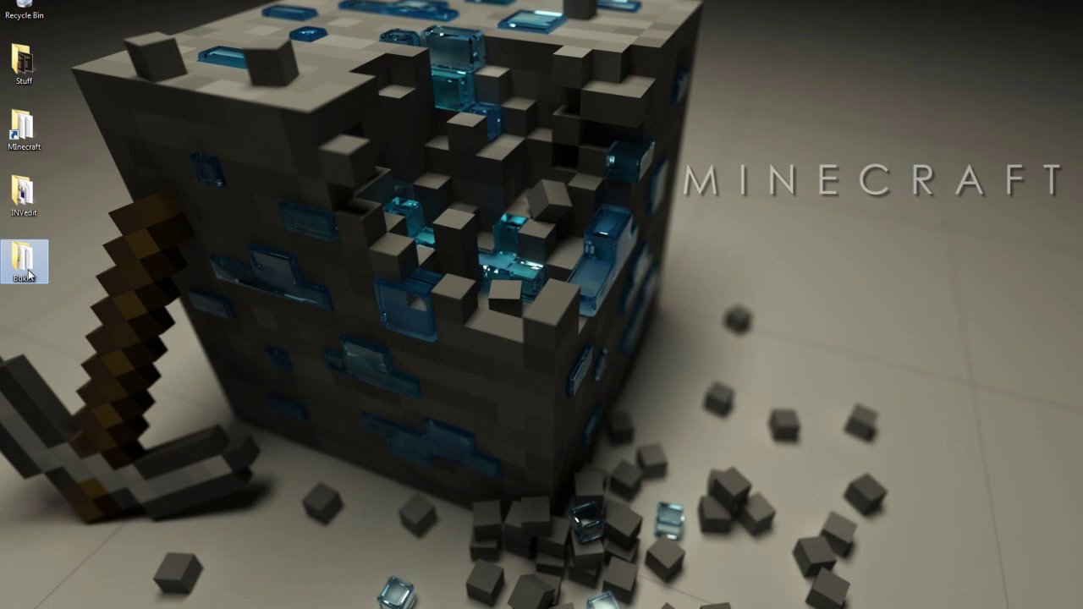
Open server.properties from the Bukkit folder and place the cursor on the empty server-ip= line.
{"action": "double_click", "coordinate": [25, 269]}
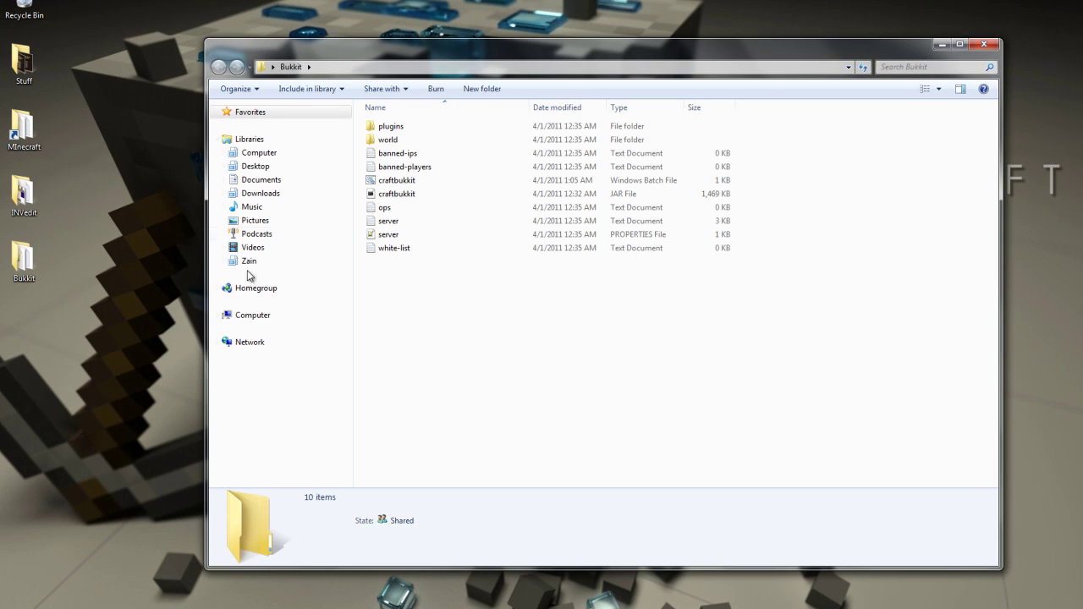
{"action": "left_click", "coordinate": [414, 235]}
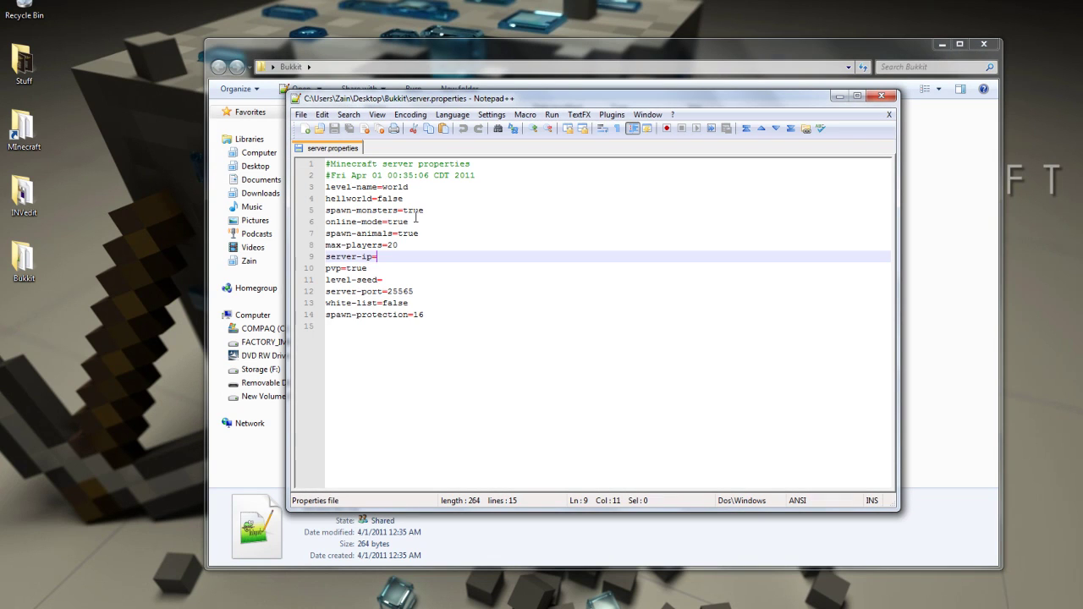
{"action": "left_click", "coordinate": [444, 189]}
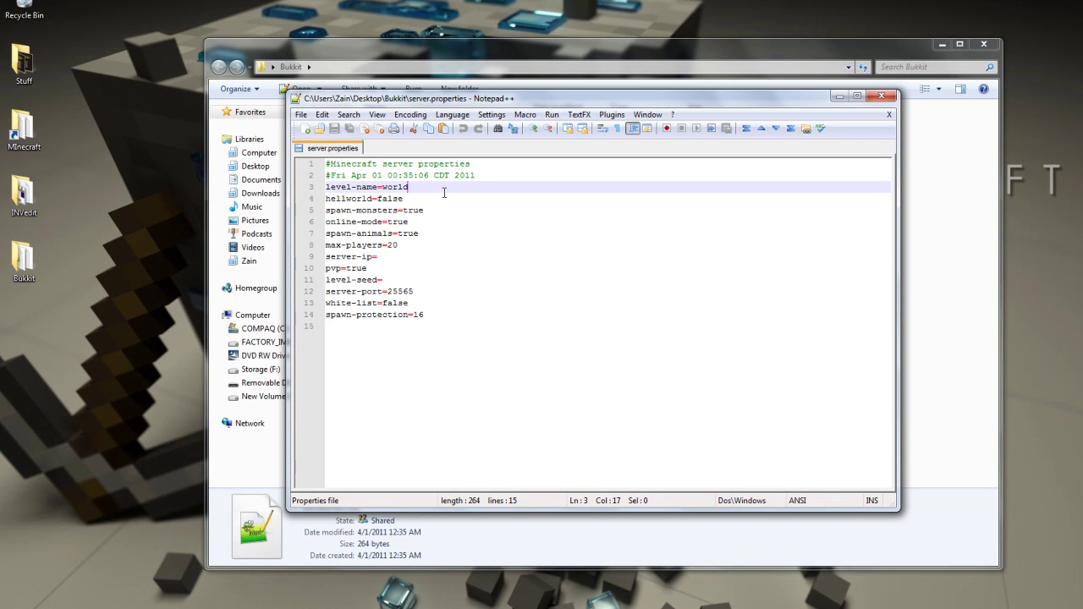
{"action": "left_click", "coordinate": [436, 262]}
{"action": "left_click", "coordinate": [427, 269]}
{"action": "left_click", "coordinate": [421, 255]}
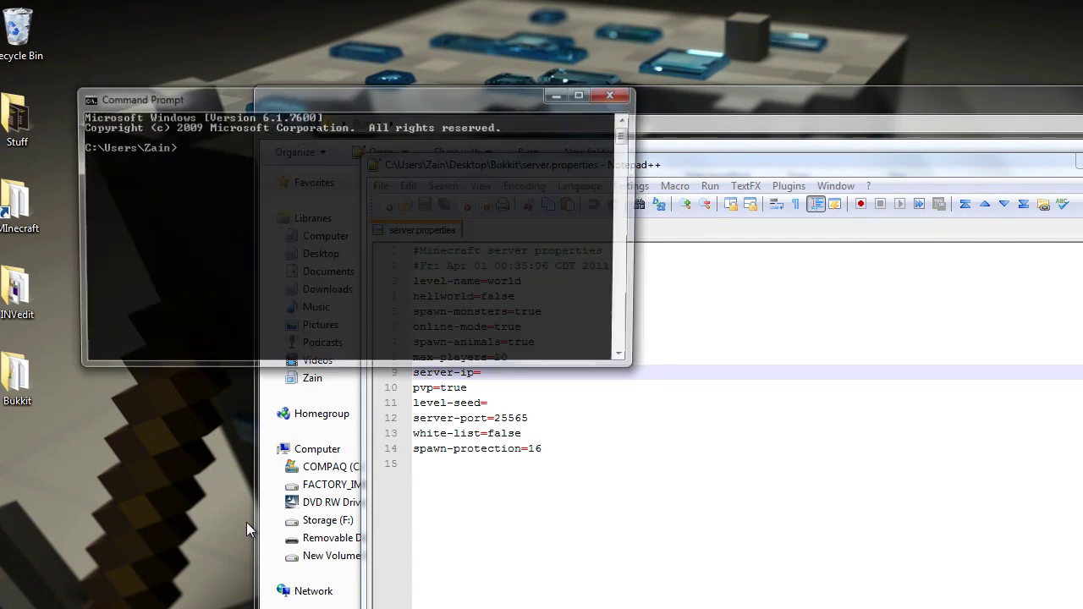
Run ipconfig in Command Prompt and locate the IPv4 address 192.168.1.103, gateway 192.168.1.1.
{"action": "left_click_drag", "start_coordinate": [472, 100], "coordinate": [810, 159]}
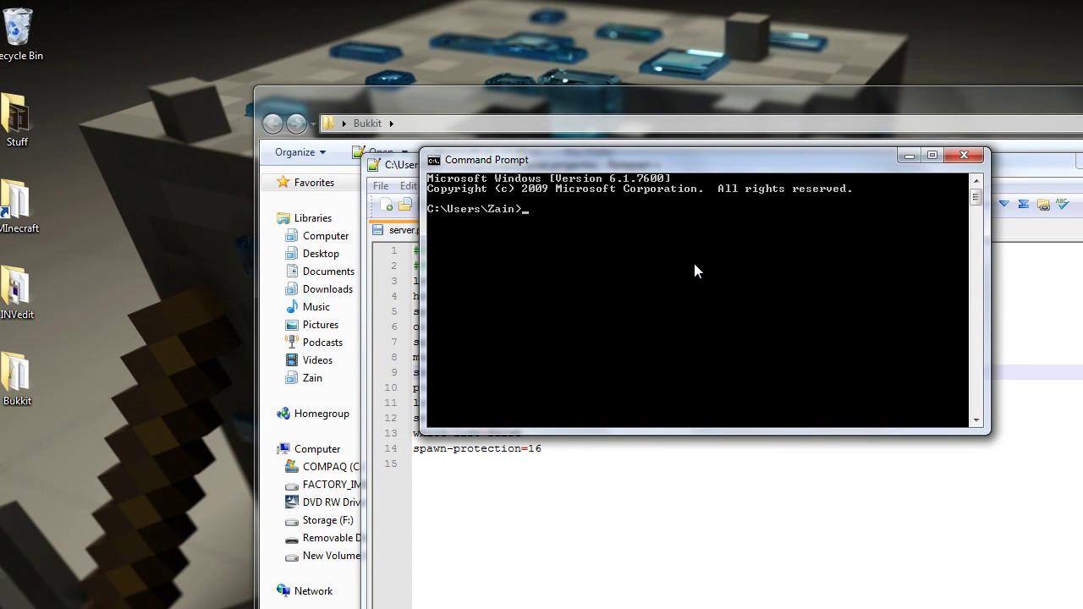
{"action": "type", "text": "s\\Zain>ipconfig"}
{"action": "key", "text": "Return"}
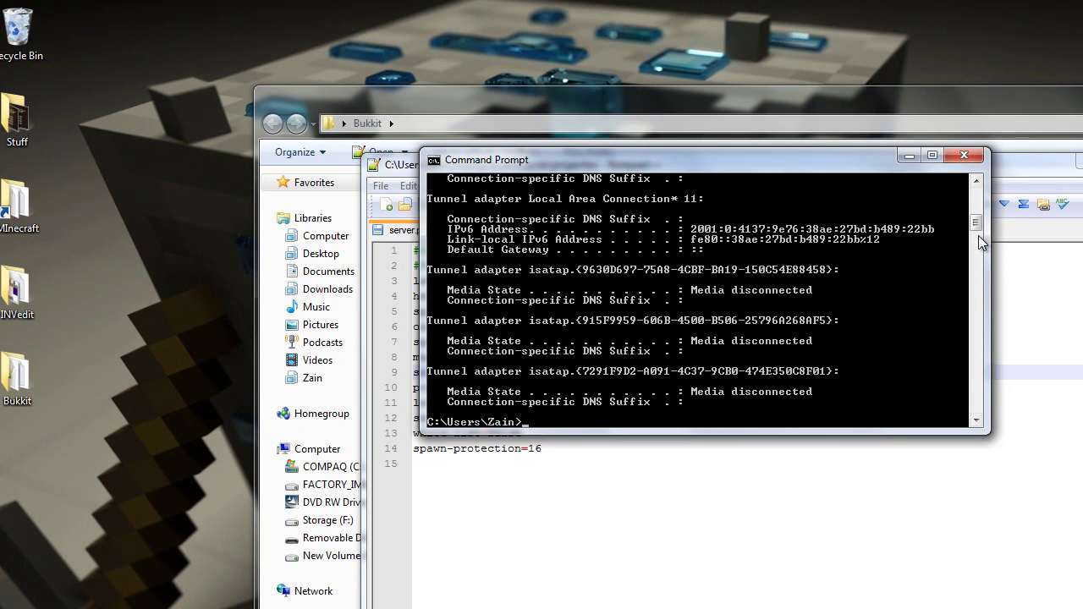
{"action": "left_click_drag", "start_coordinate": [975, 223], "coordinate": [974, 207]}
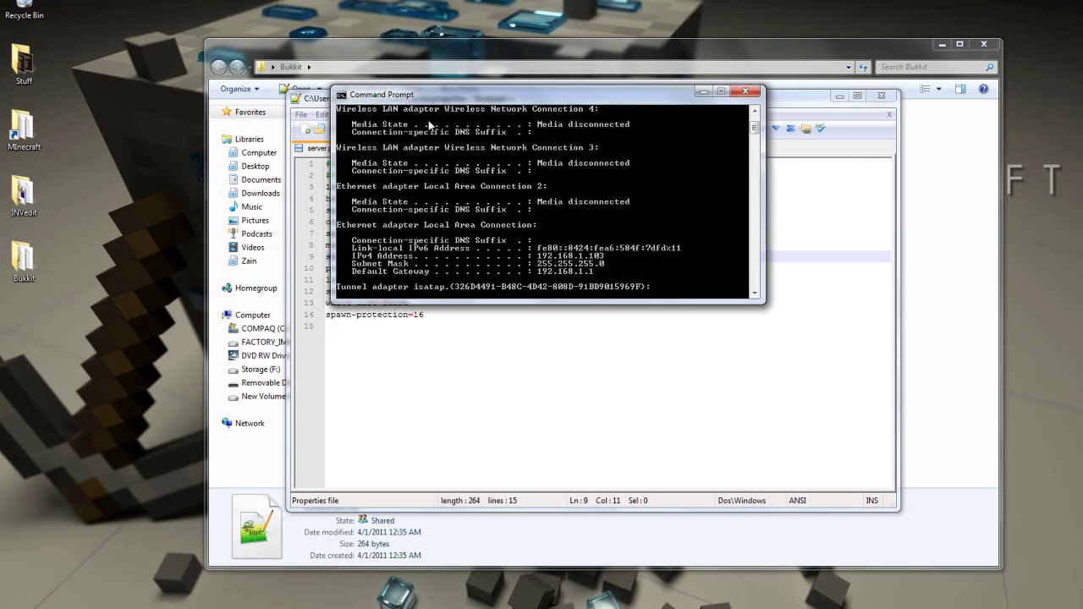
{"action": "scroll", "coordinate": [755, 131], "scroll_direction": "up", "scroll_amount": 1}
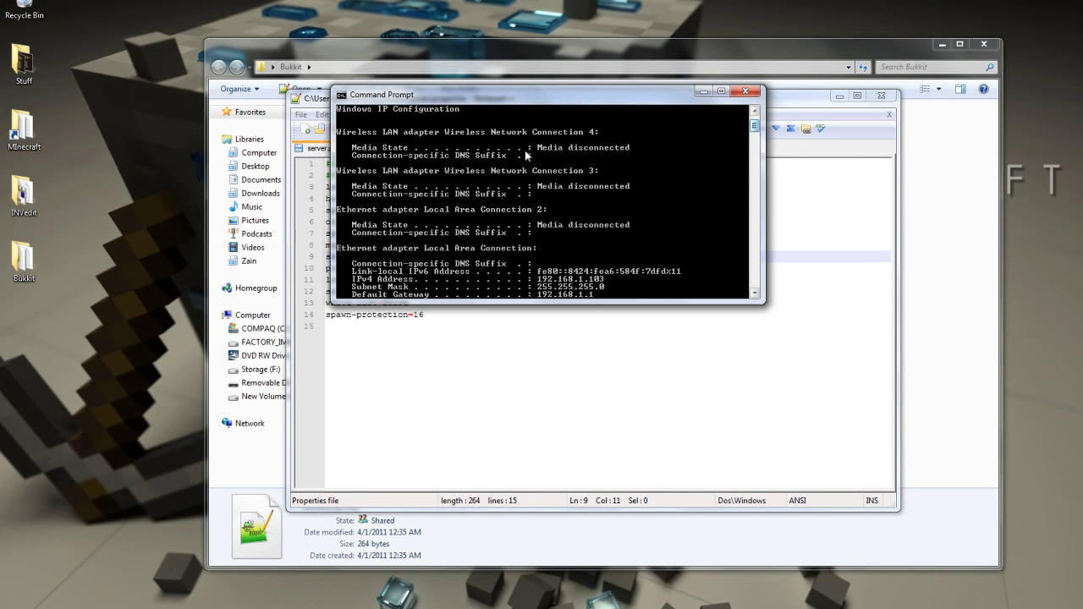
{"action": "scroll", "coordinate": [761, 128], "scroll_direction": "down", "scroll_amount": 4}
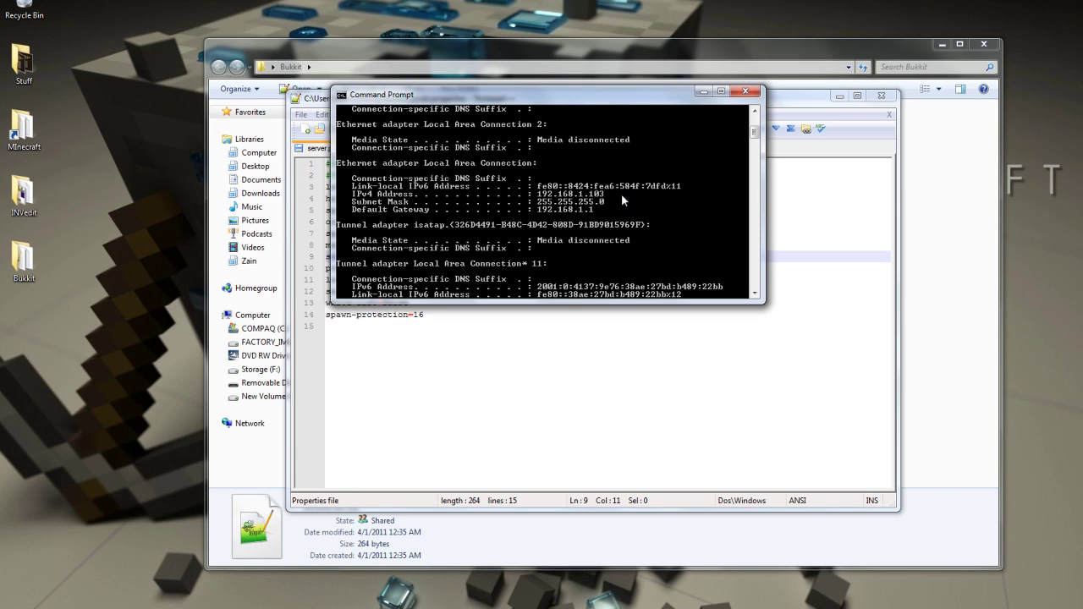
Enter 192.168.1.103 after server-ip= in server.properties.
{"action": "left_click", "coordinate": [490, 366]}
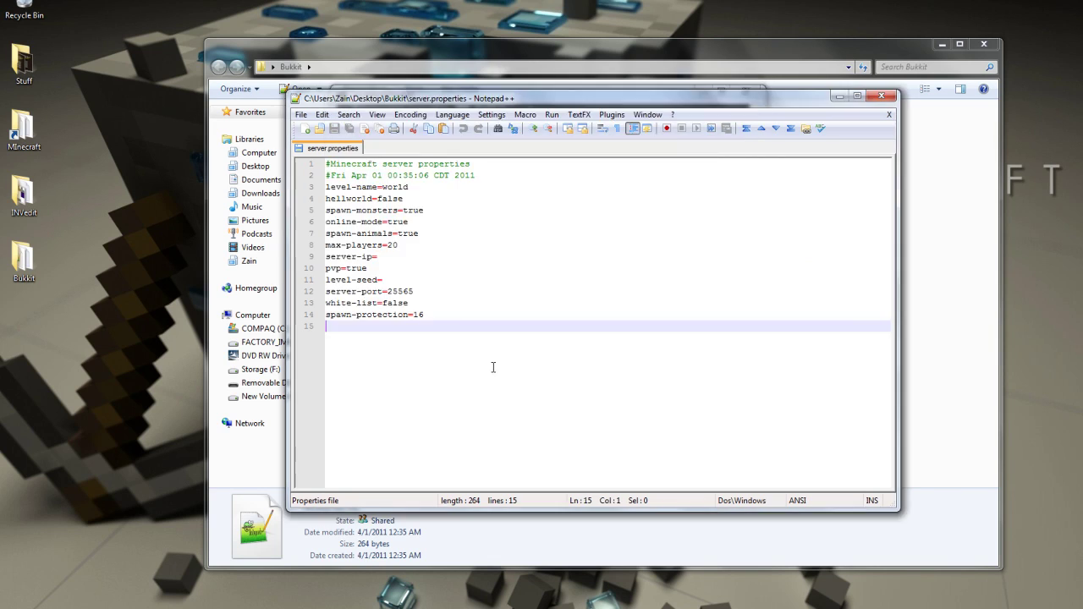
{"action": "left_click", "coordinate": [426, 284]}
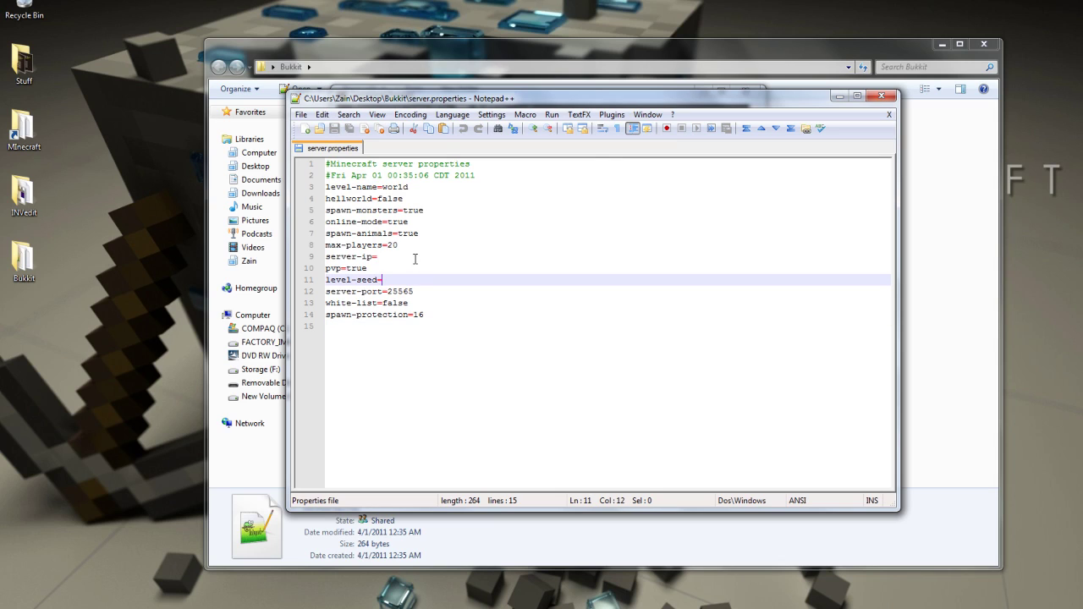
{"action": "left_click", "coordinate": [411, 258]}
{"action": "type", "text": "192.168.1"}
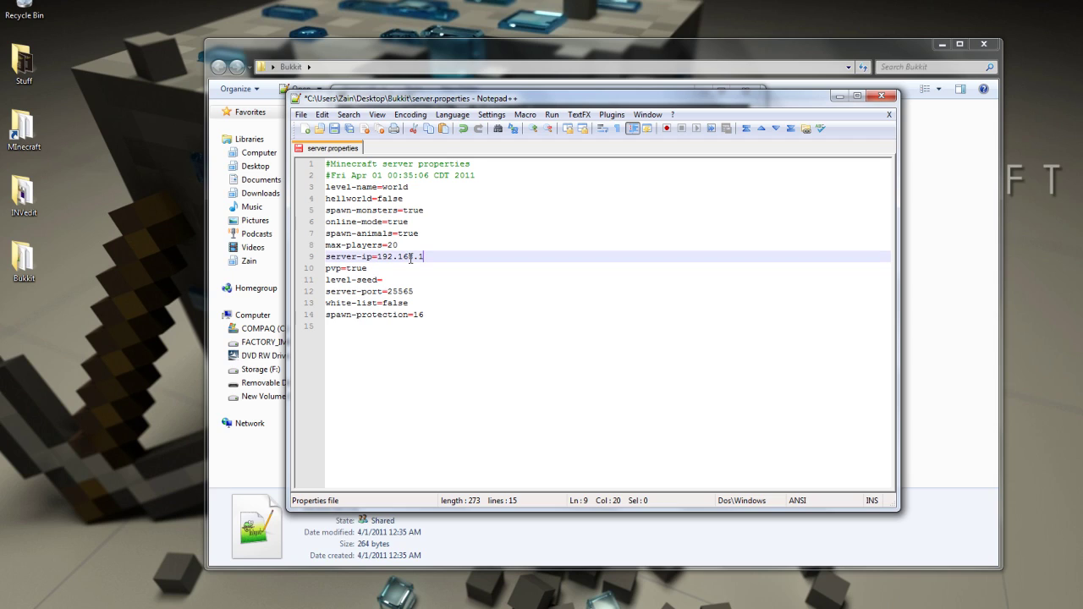
{"action": "type", "text": ".103"}
Save server.properties and close Notepad++.
{"action": "left_click", "coordinate": [439, 282]}
{"action": "left_click", "coordinate": [450, 291]}
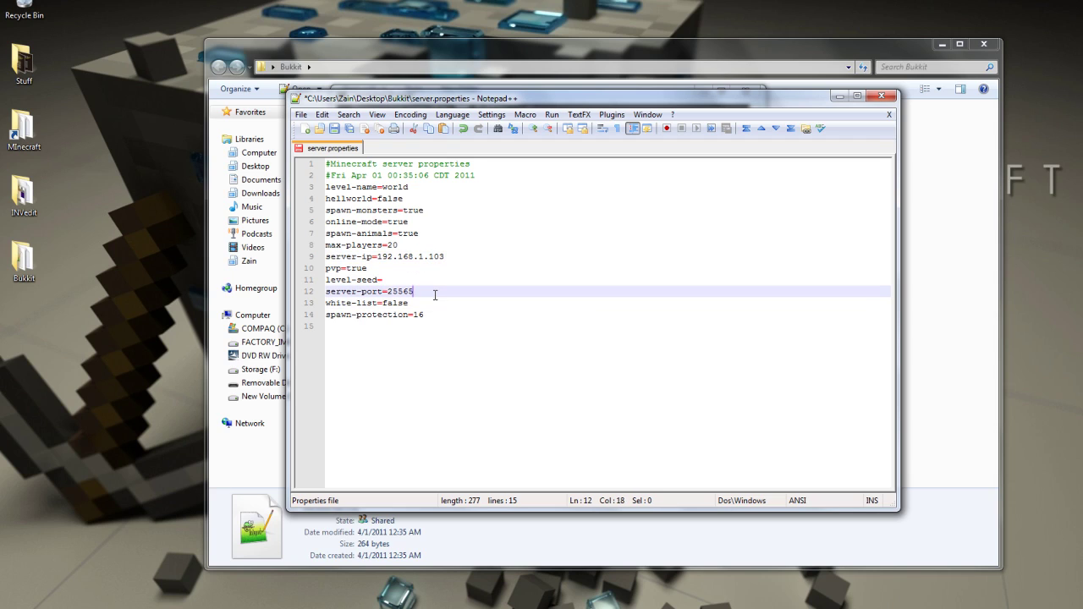
{"action": "left_click", "coordinate": [334, 130]}
{"action": "left_click", "coordinate": [881, 96]}
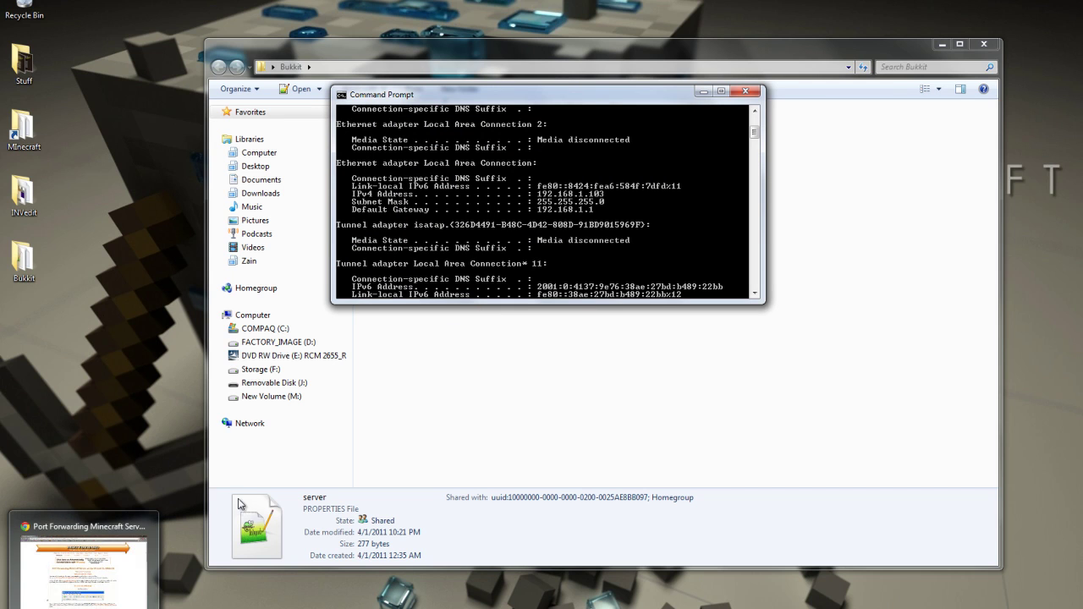
{"action": "left_click", "coordinate": [85, 605]}
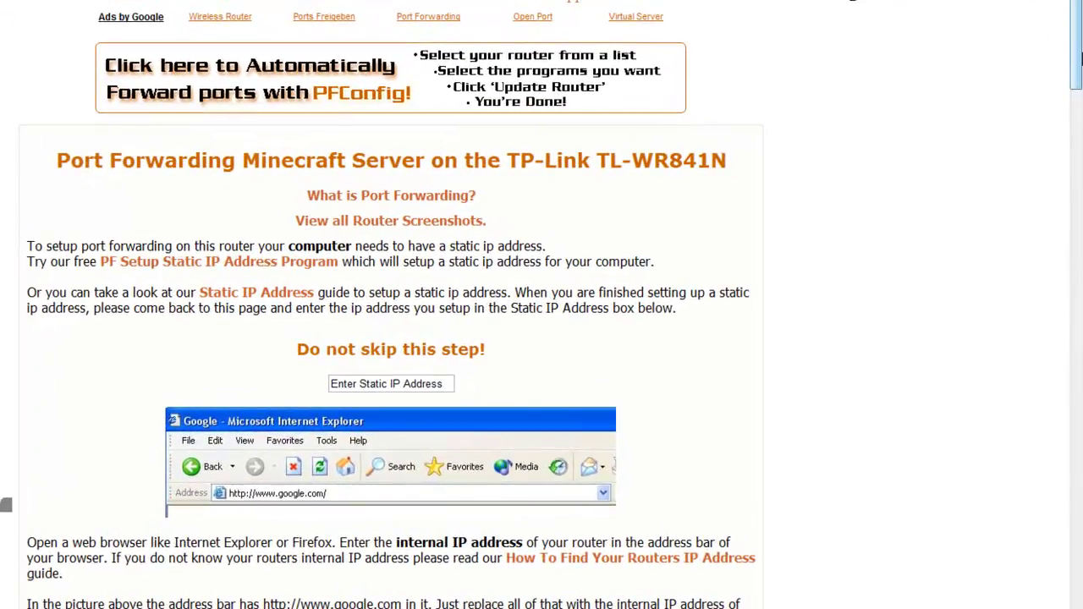
{"action": "scroll", "coordinate": [1081, 180], "scroll_direction": "down", "scroll_amount": 2}
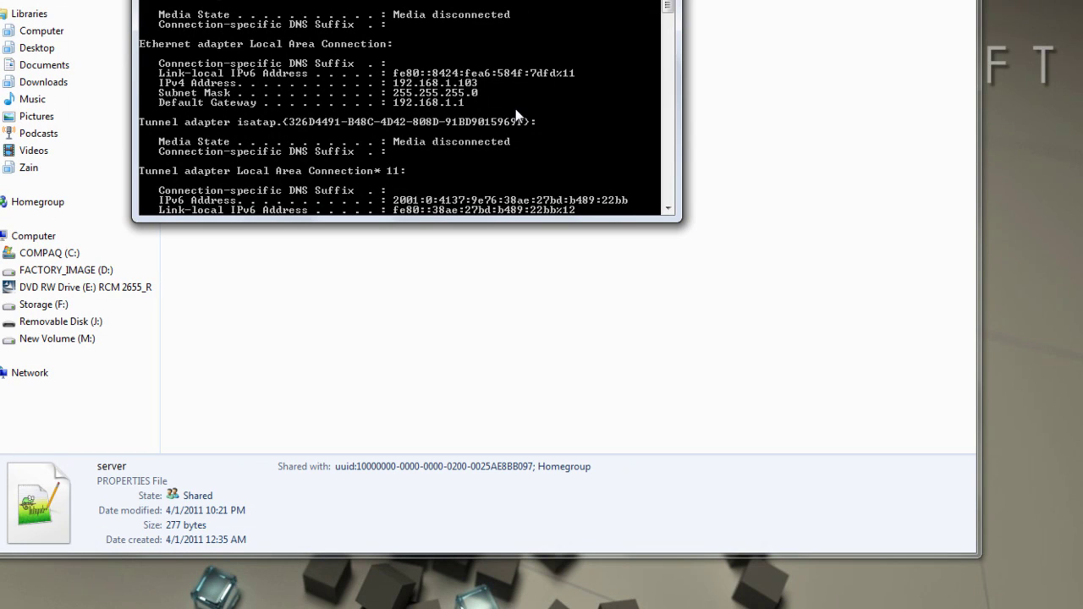
{"action": "left_click", "coordinate": [348, 401]}
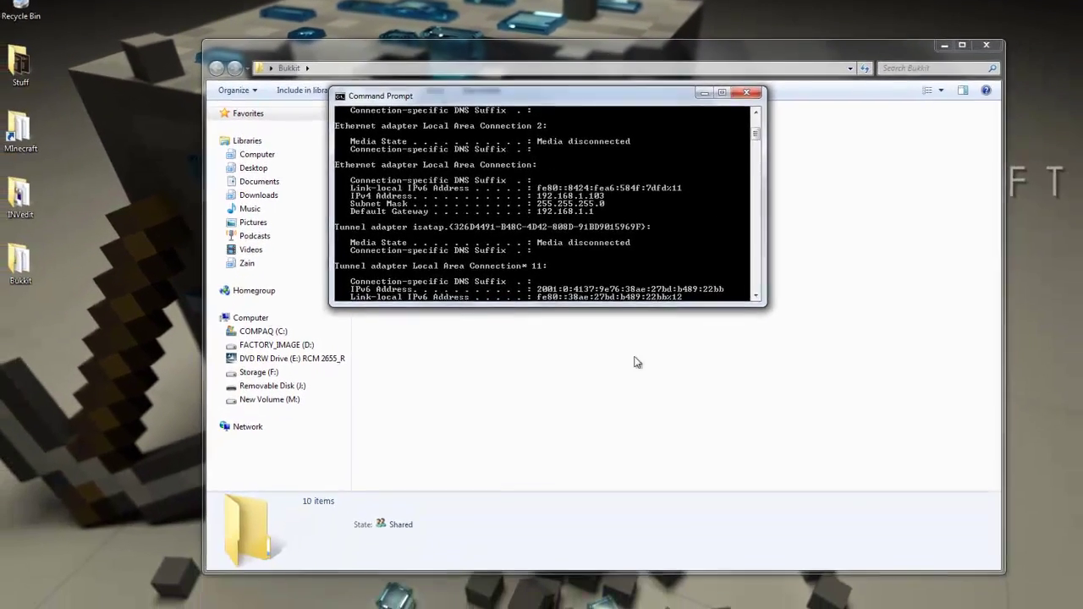
Check the Bukkit folder in Explorer, then switch back to Chrome's TL-WR841N Minecraft guide.
{"action": "left_click", "coordinate": [655, 512]}
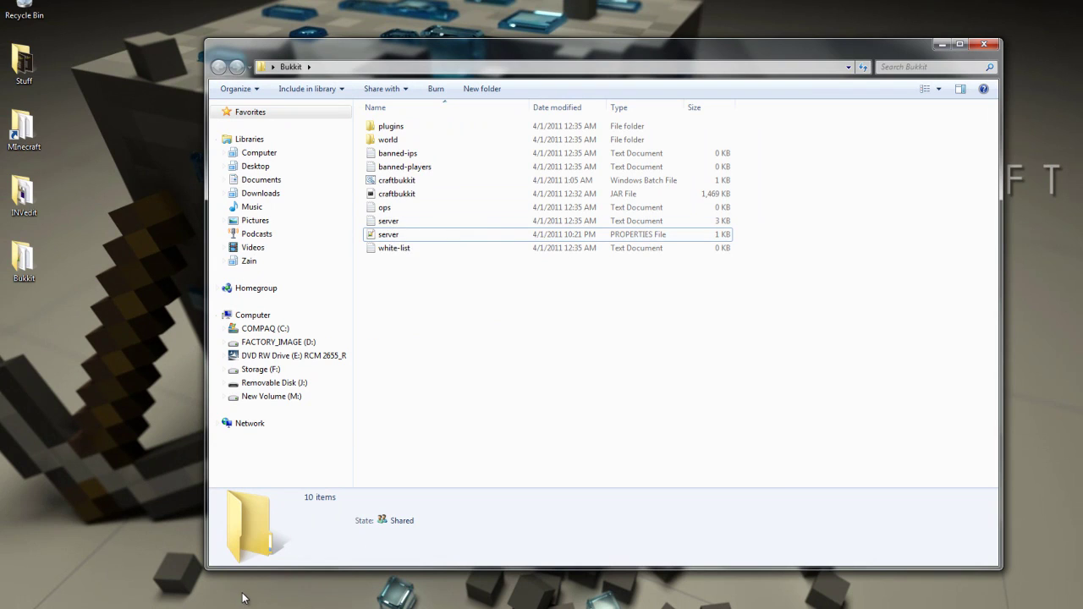
{"action": "mouse_move", "coordinate": [84, 603]}
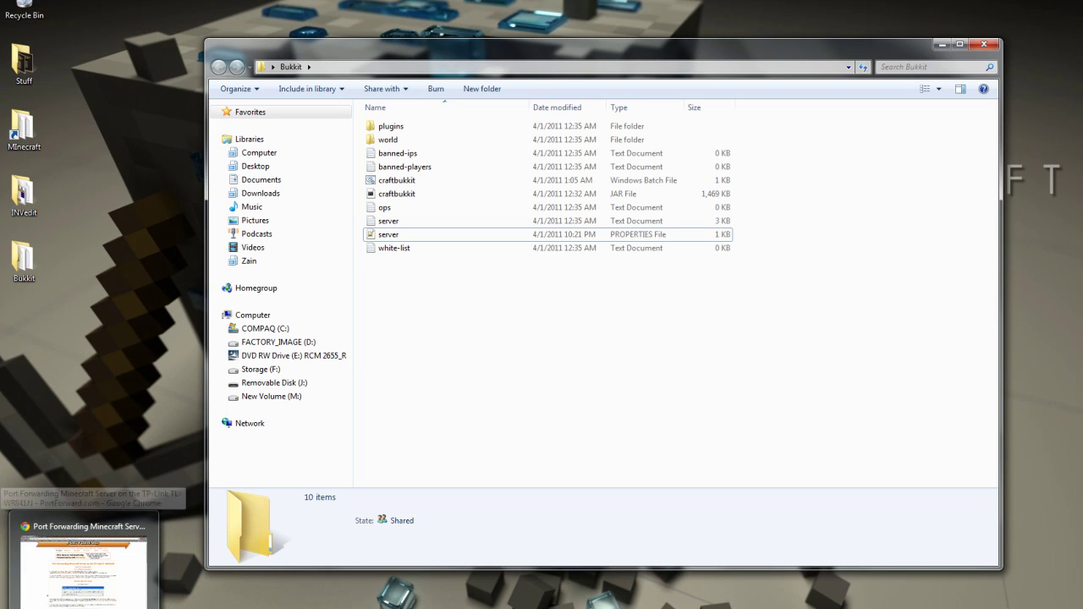
{"action": "left_click", "coordinate": [83, 562]}
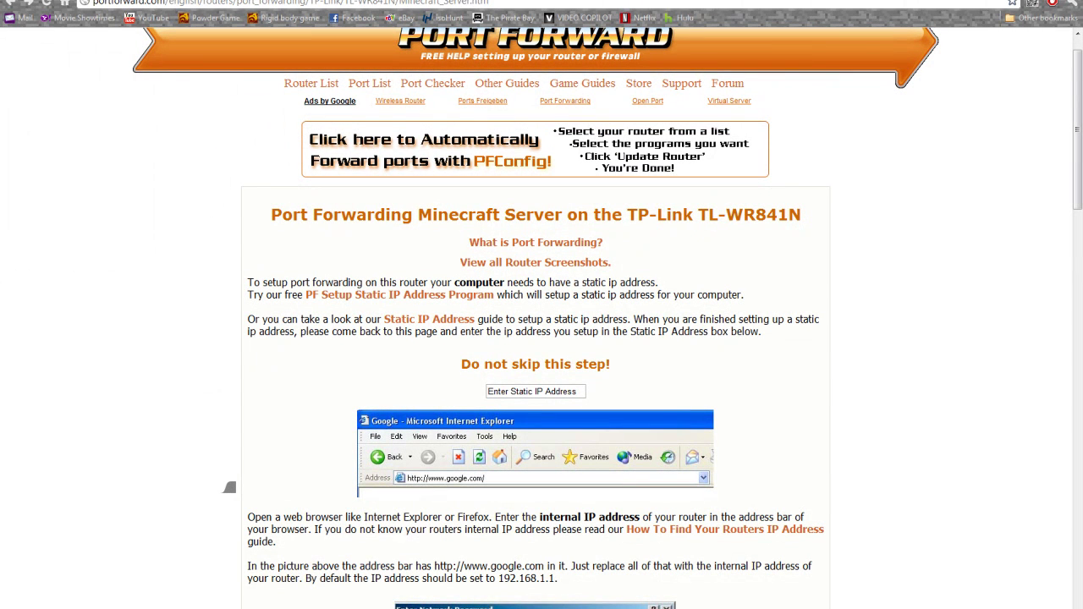
{"action": "key", "text": "ctrl+Tab"}
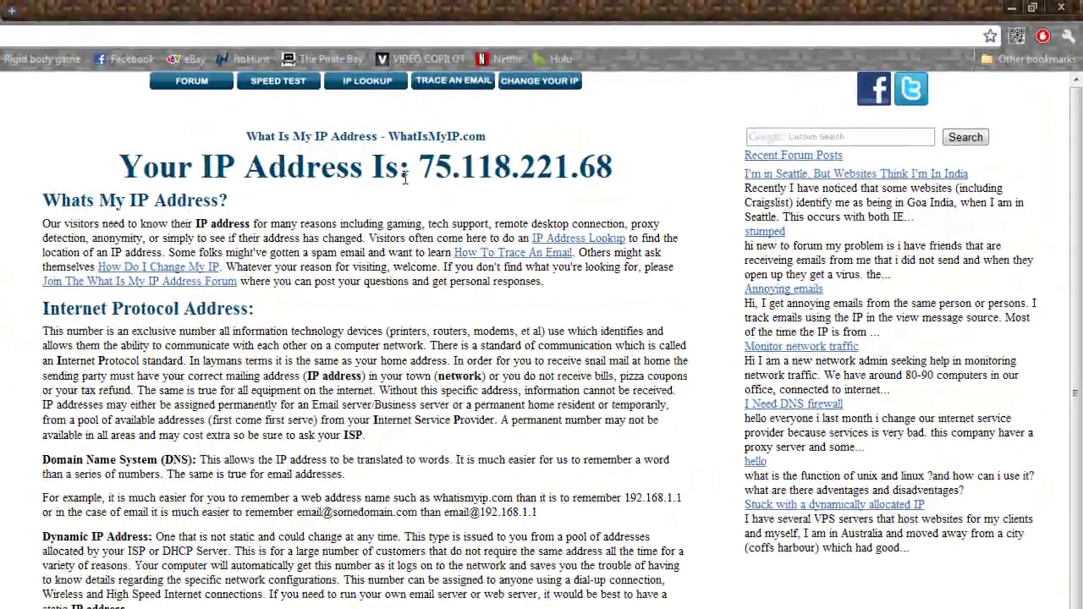
{"action": "left_click_drag", "start_coordinate": [408, 173], "coordinate": [629, 184]}
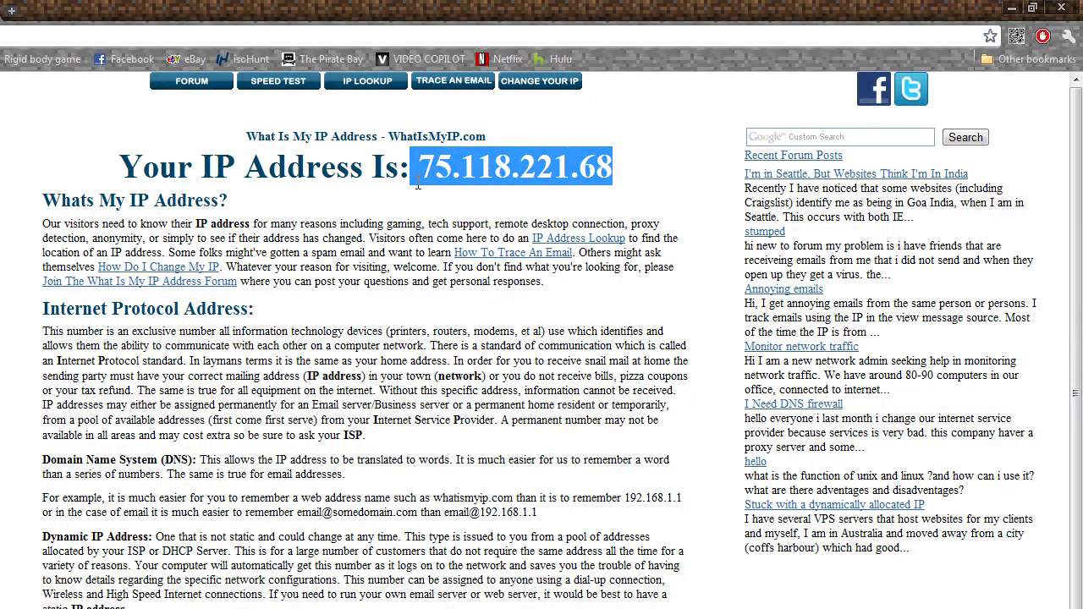
{"action": "left_click_drag", "start_coordinate": [418, 182], "coordinate": [616, 172]}
{"action": "left_click", "coordinate": [622, 173]}
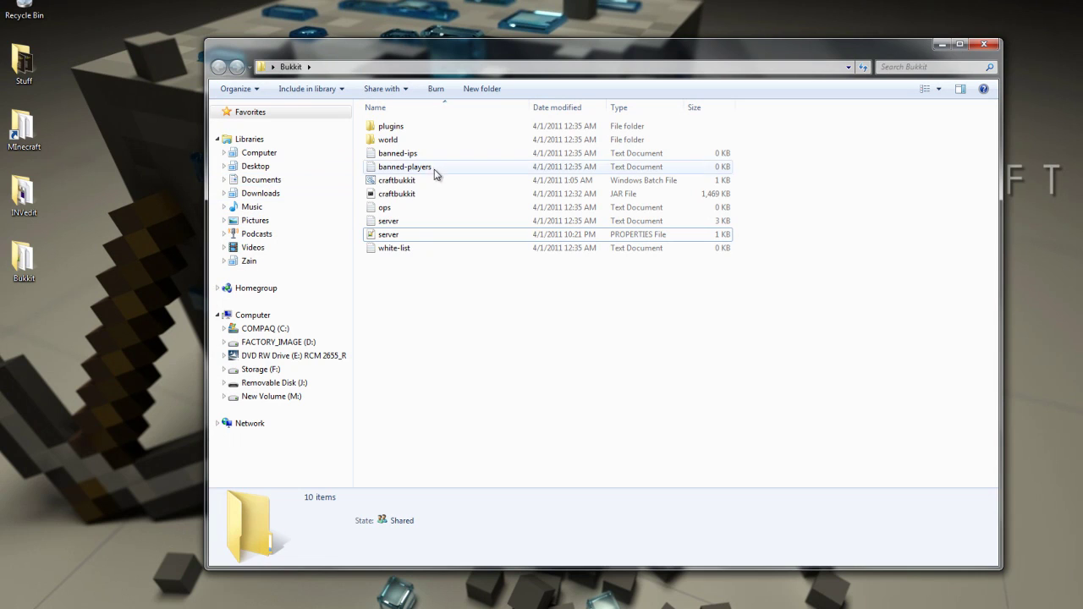
{"action": "double_click", "coordinate": [385, 207]}
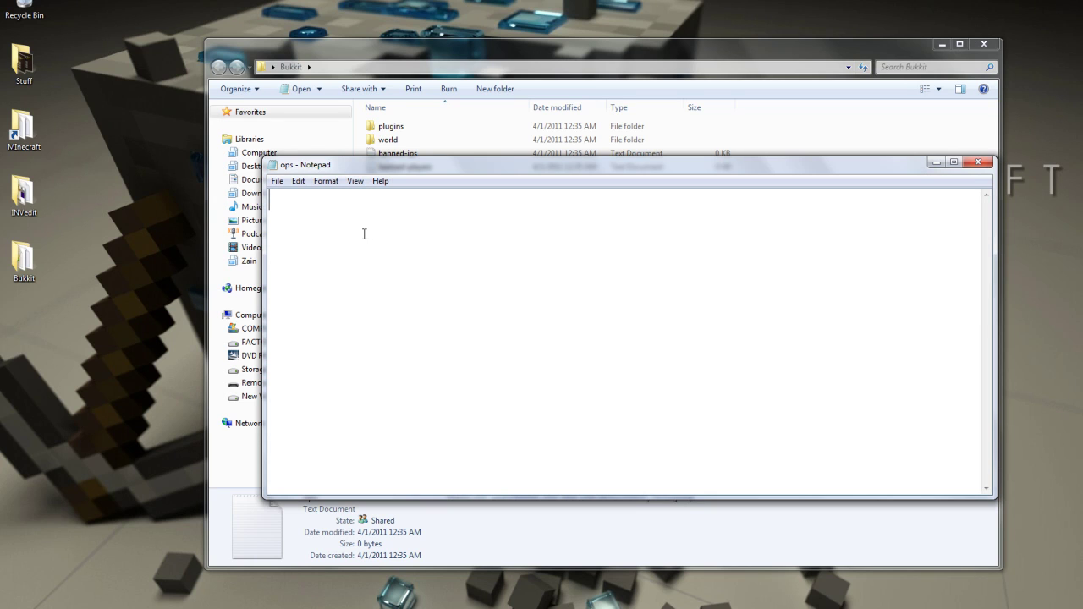
{"action": "type", "text": "75"}
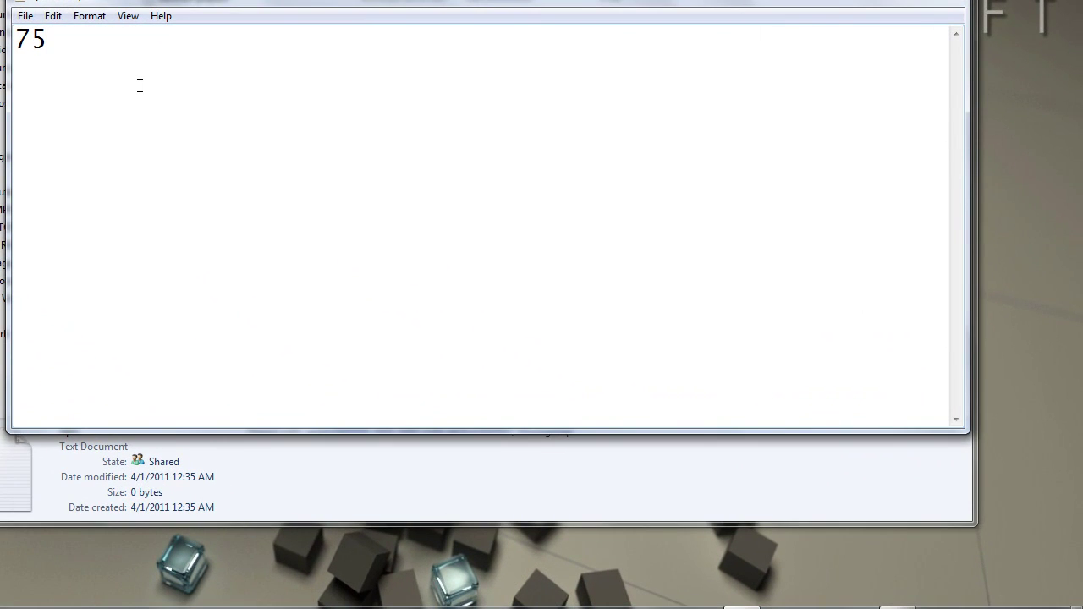
{"action": "type", "text": ".118.221.1"}
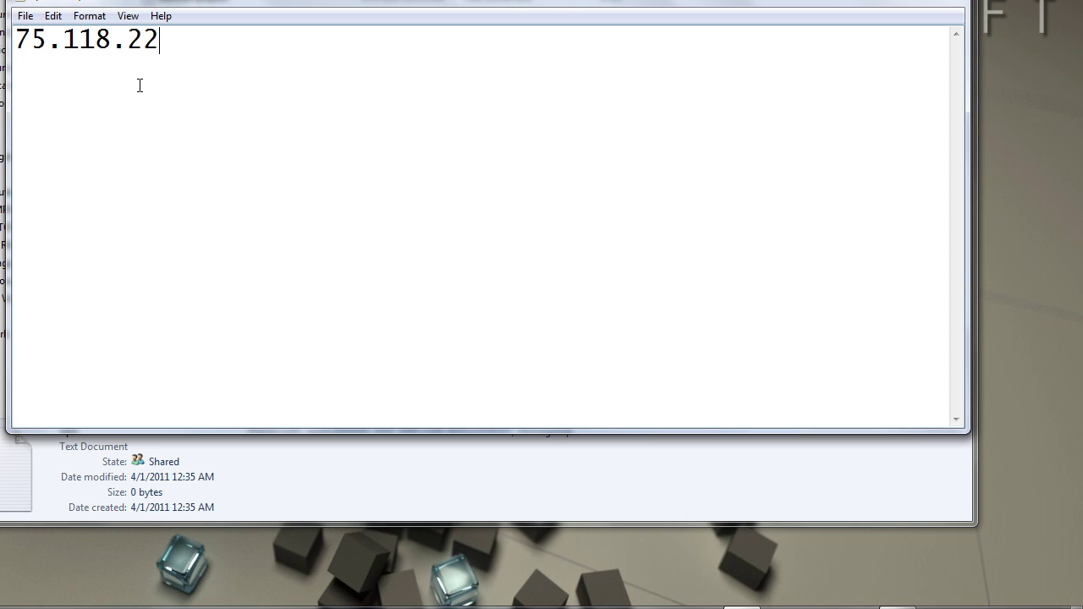
{"action": "key", "text": "BackSpace"}
{"action": "type", "text": "68:25565"}
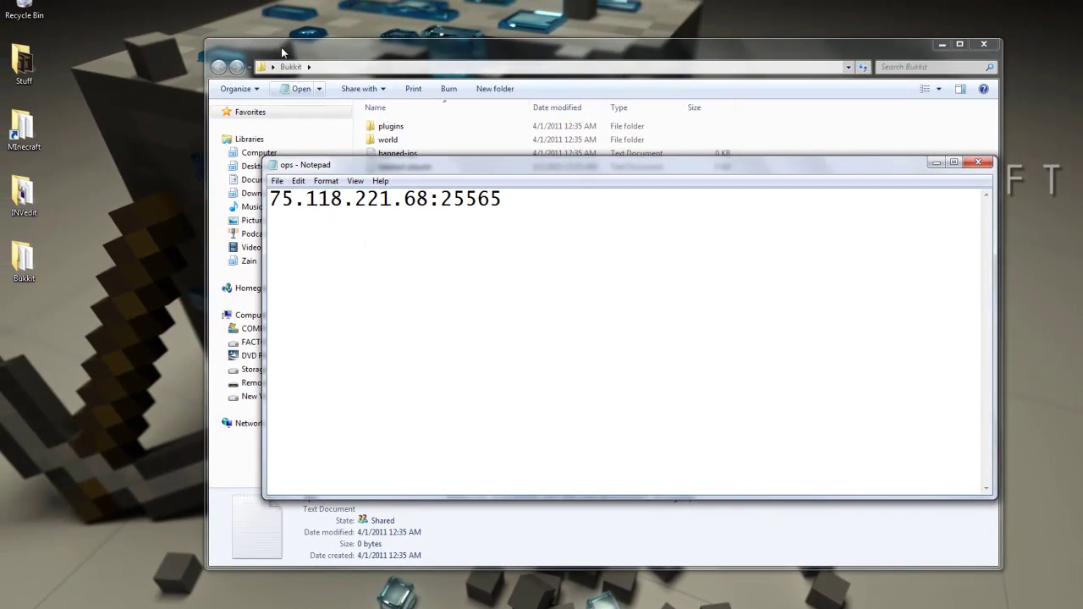
{"action": "key", "text": "ctrl+a"}
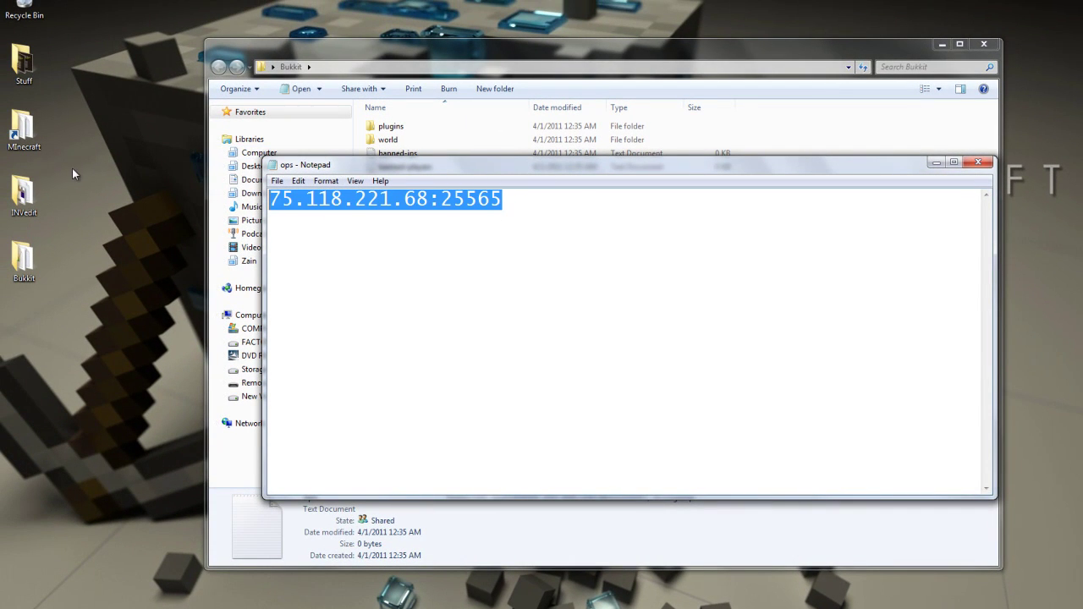
{"action": "key", "text": "ctrl+x"}
{"action": "left_click", "coordinate": [978, 161]}
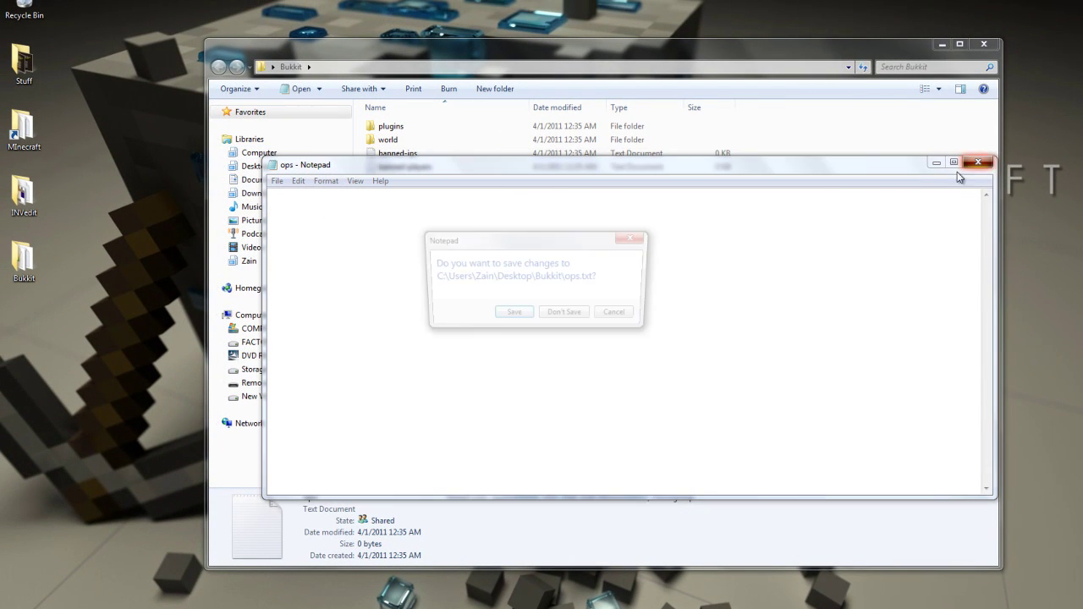
{"action": "left_click", "coordinate": [564, 312]}
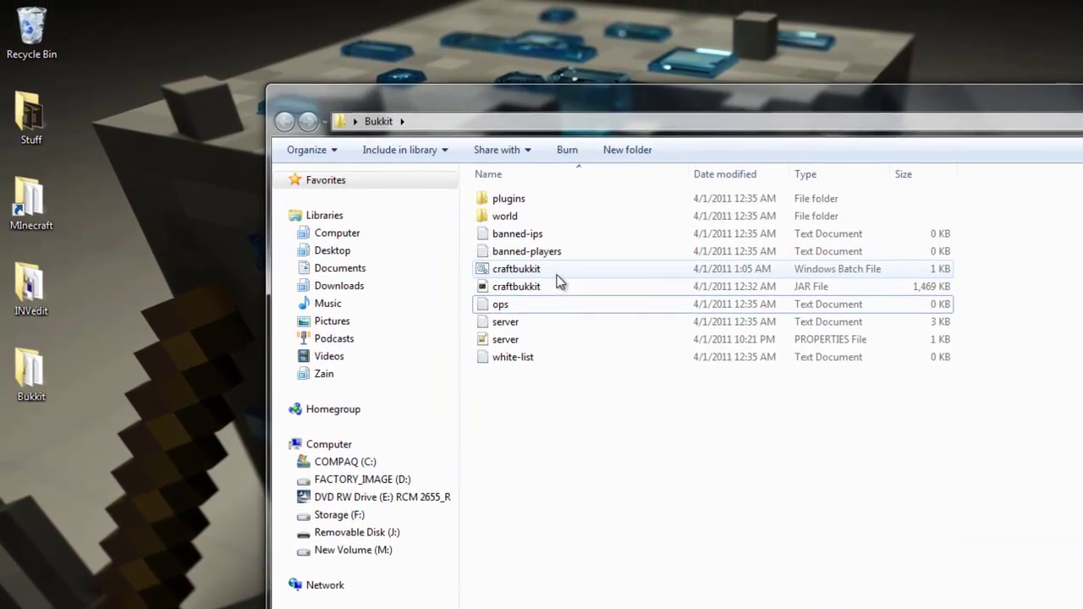
Launch craftbukkit.bat, confirm it runs on 192.168.1.103:25565, then shut it down with 'stop'.
{"action": "double_click", "coordinate": [558, 272]}
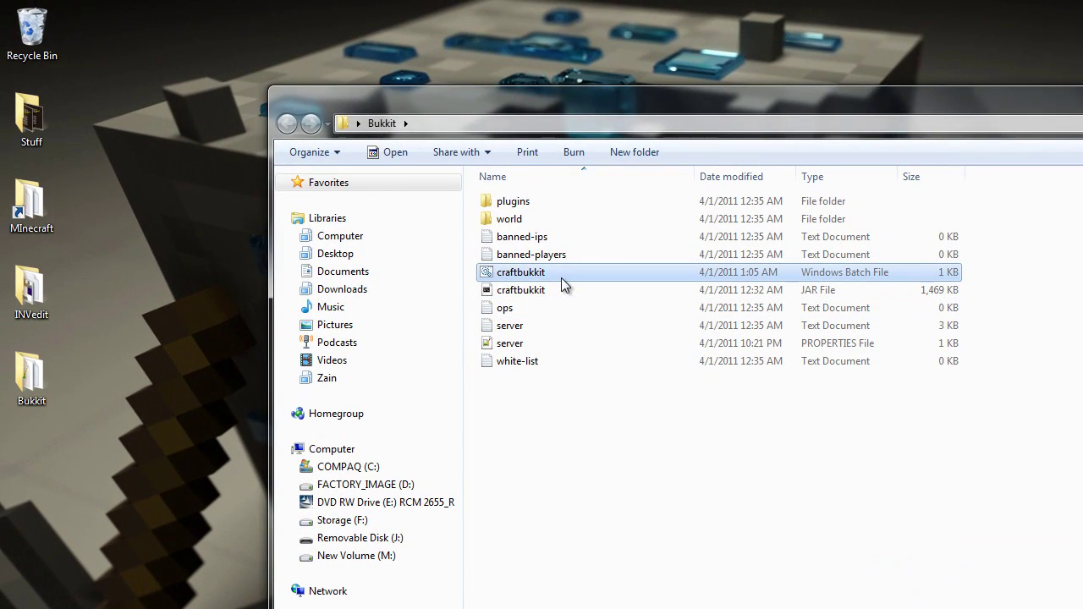
{"action": "left_click_drag", "start_coordinate": [436, 119], "coordinate": [536, 132]}
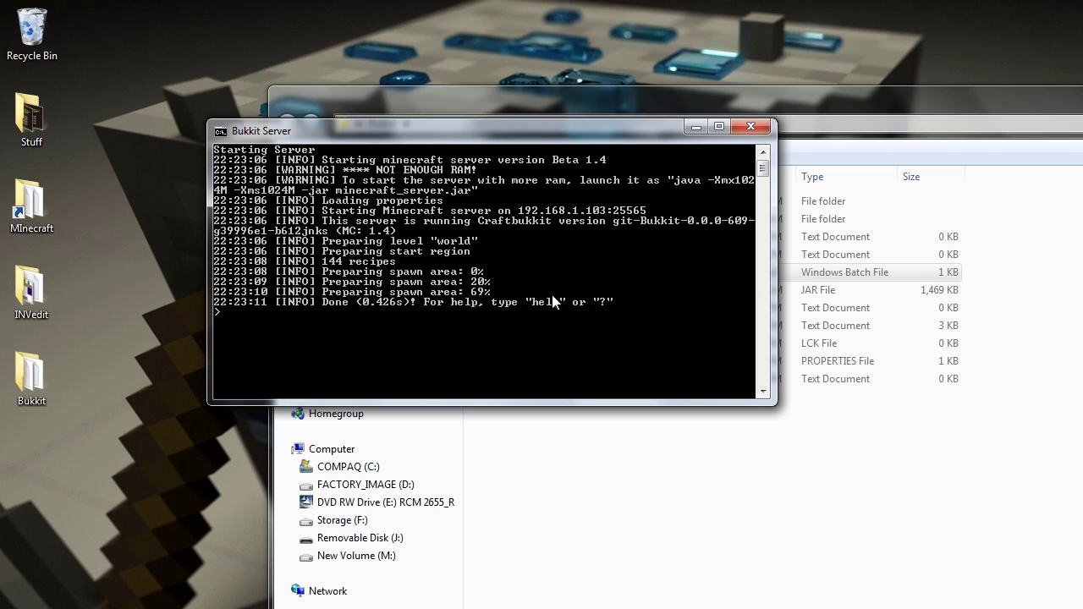
{"action": "type", "text": "stop"}
{"action": "key", "text": "Return"}
{"action": "key", "text": "Return"}
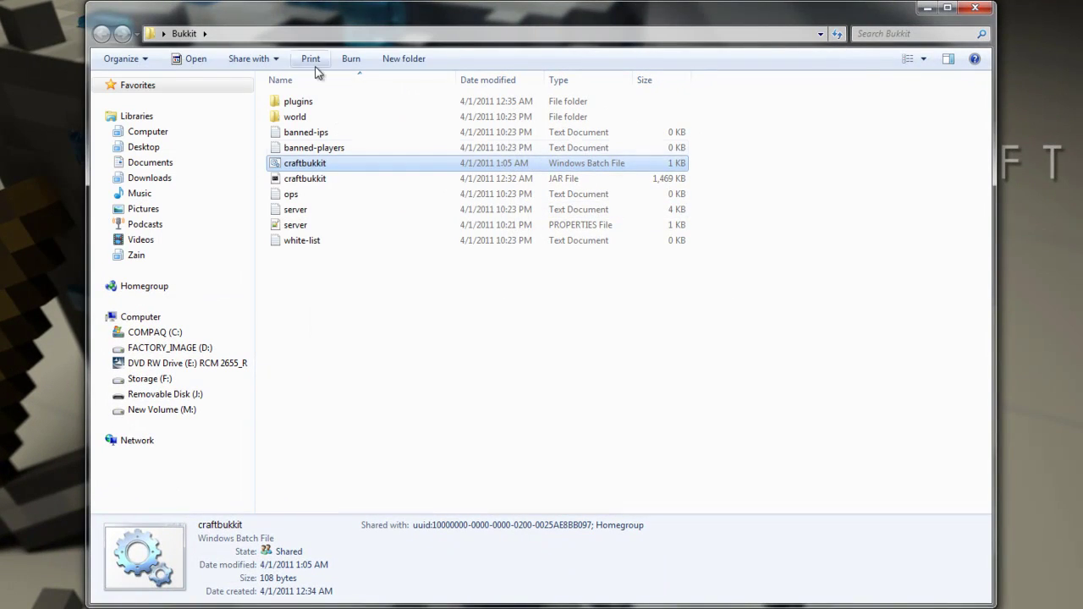
Change server-ip in server.properties to 192.168.1.104, then save and close Notepad++.
{"action": "double_click", "coordinate": [318, 228]}
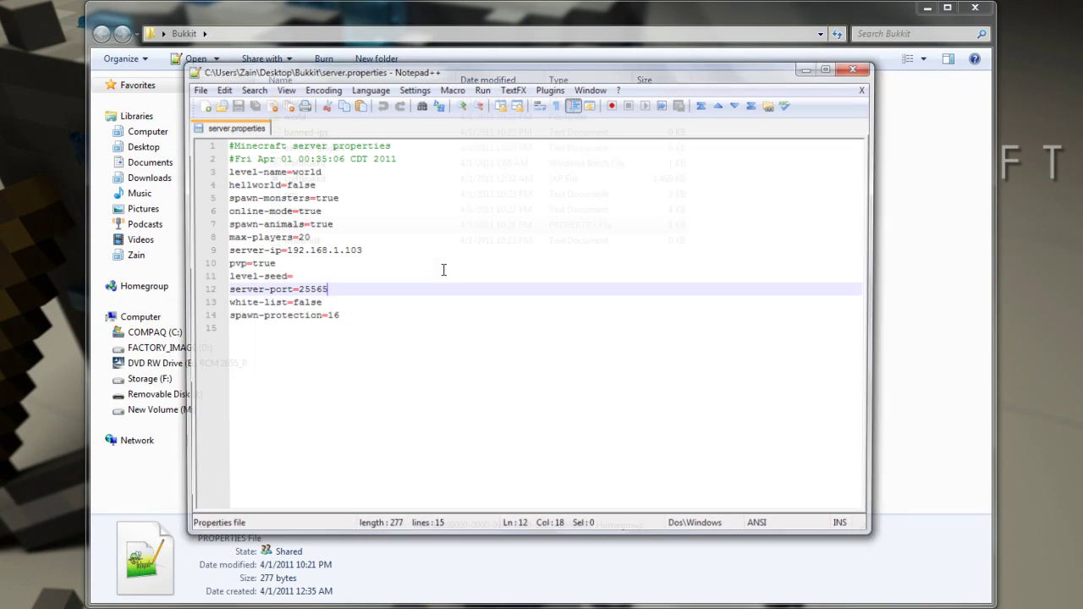
{"action": "left_click", "coordinate": [416, 262]}
{"action": "left_click", "coordinate": [417, 250]}
{"action": "key", "text": "BackSpace"}
{"action": "type", "text": "4"}
{"action": "left_click", "coordinate": [234, 105]}
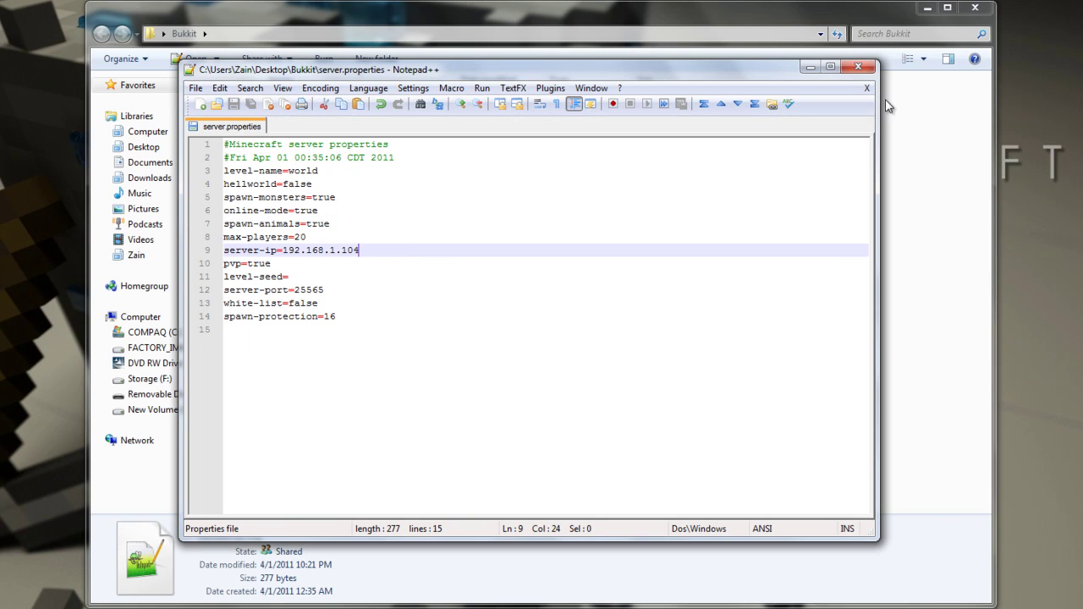
{"action": "left_click", "coordinate": [863, 71]}
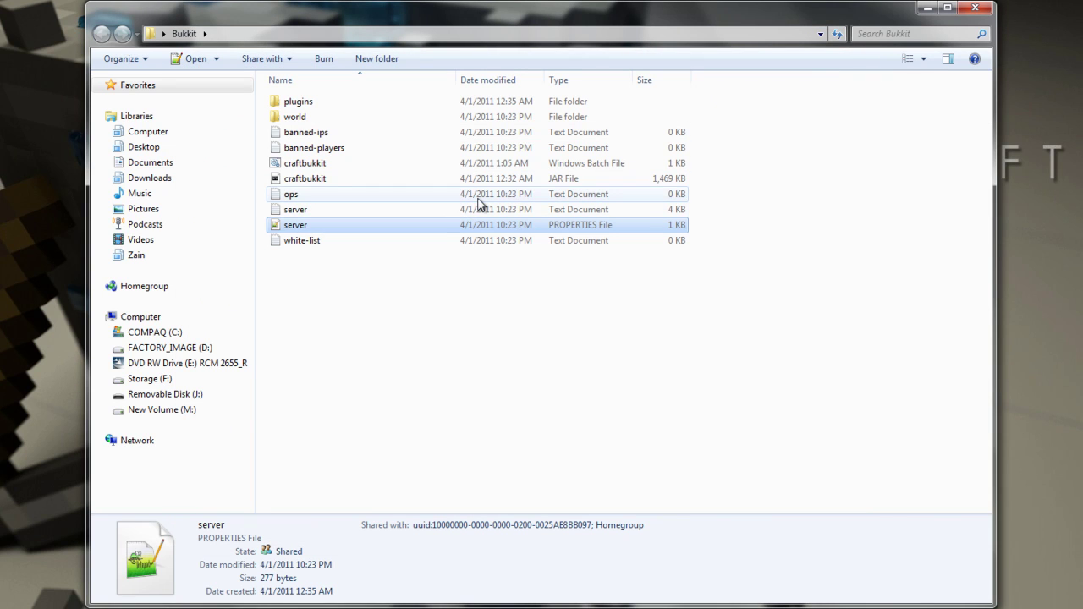
Run craftbukkit.bat, note the failure to bind 192.168.1.104:25565, then close the console and reopen server.properties.
{"action": "left_click", "coordinate": [333, 165]}
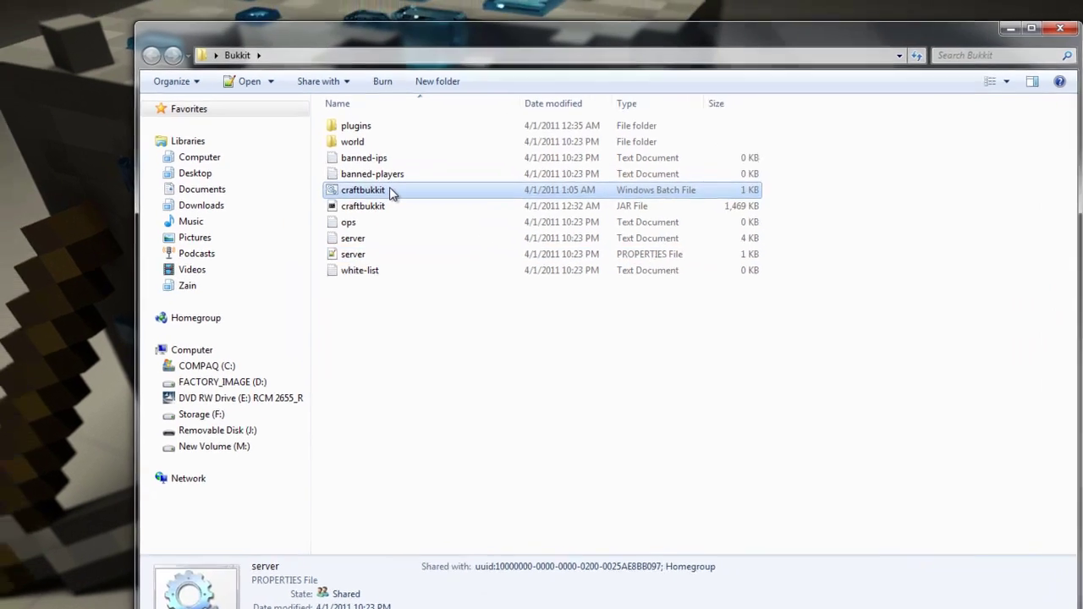
{"action": "double_click", "coordinate": [392, 192]}
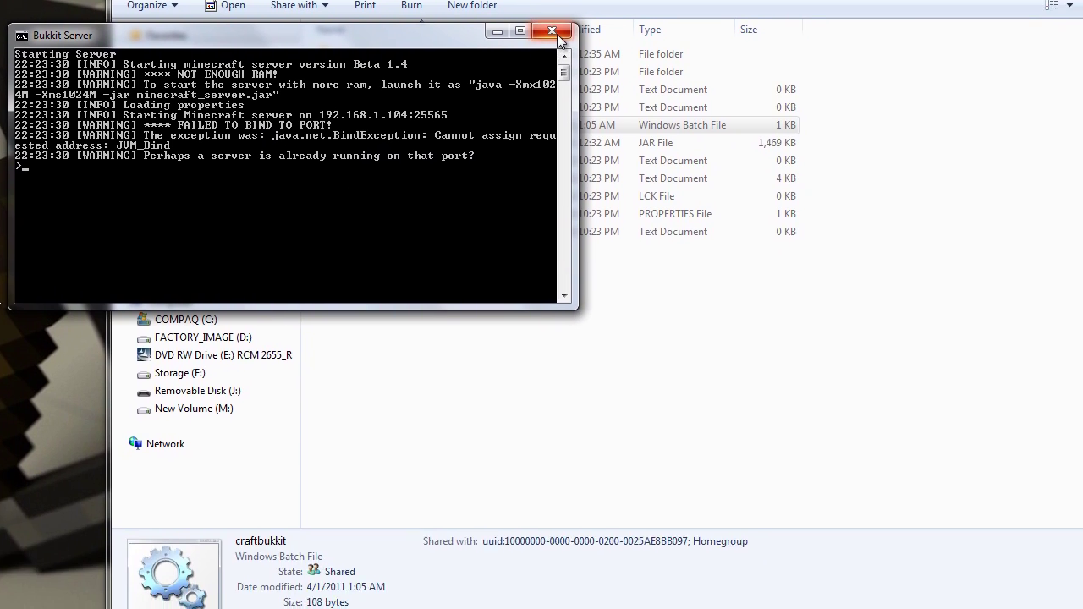
{"action": "left_click", "coordinate": [714, 168]}
{"action": "double_click", "coordinate": [361, 213]}
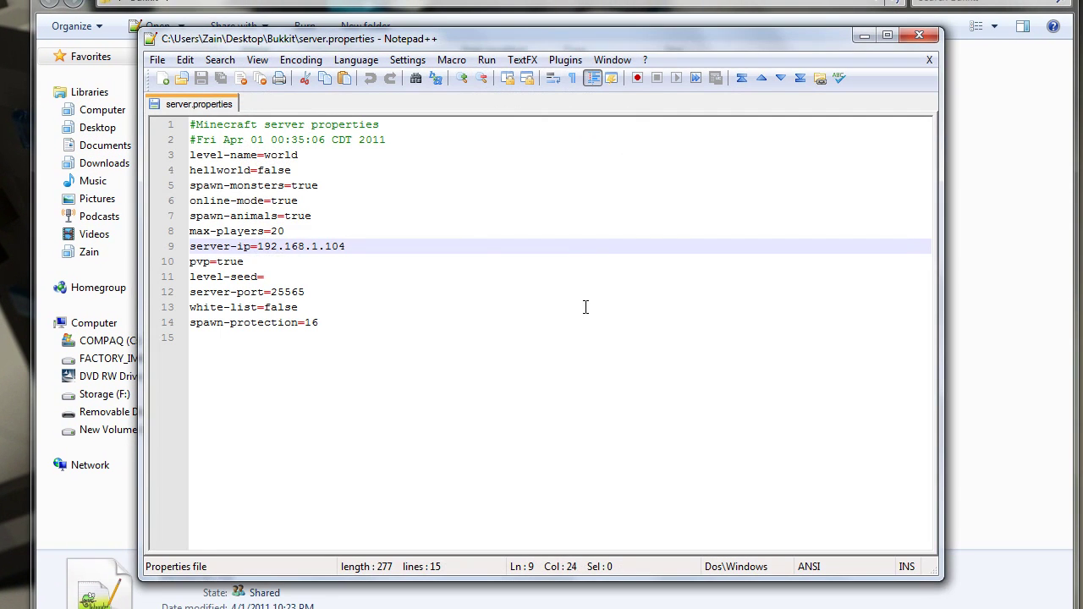
Restore server-ip to 192.168.1.103, save server.properties and close the editor.
{"action": "key", "text": "BackSpace"}
{"action": "type", "text": "3"}
{"action": "left_click", "coordinate": [201, 77]}
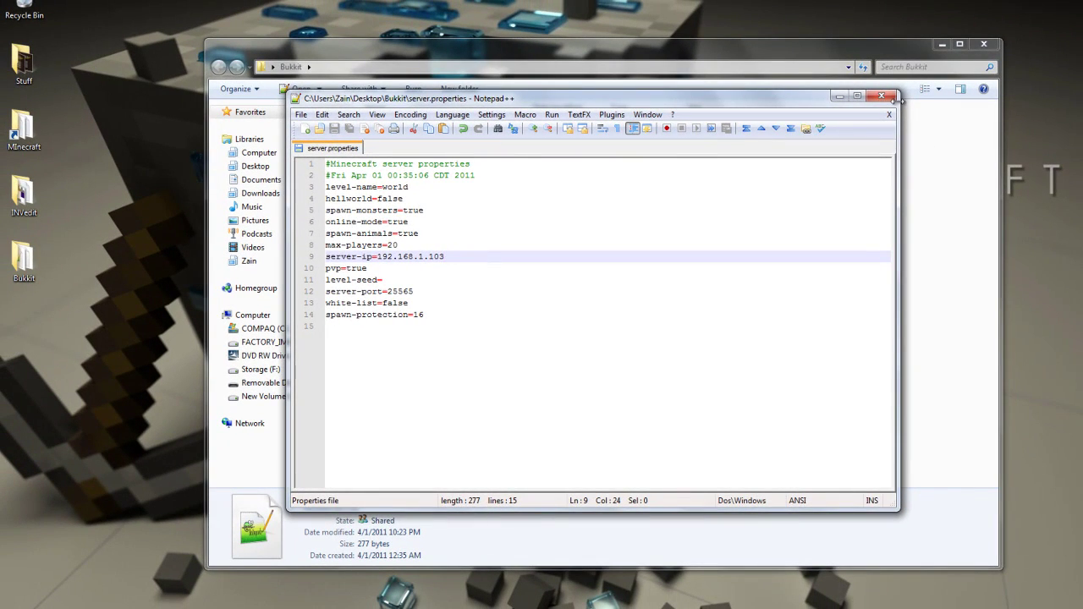
{"action": "left_click", "coordinate": [881, 96]}
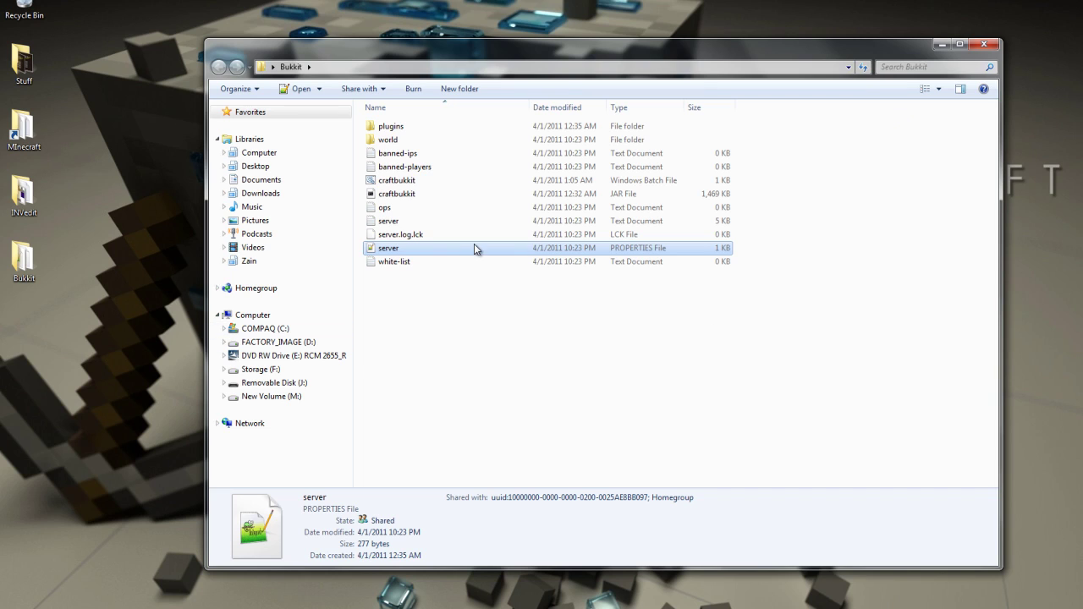
{"action": "double_click", "coordinate": [385, 248]}
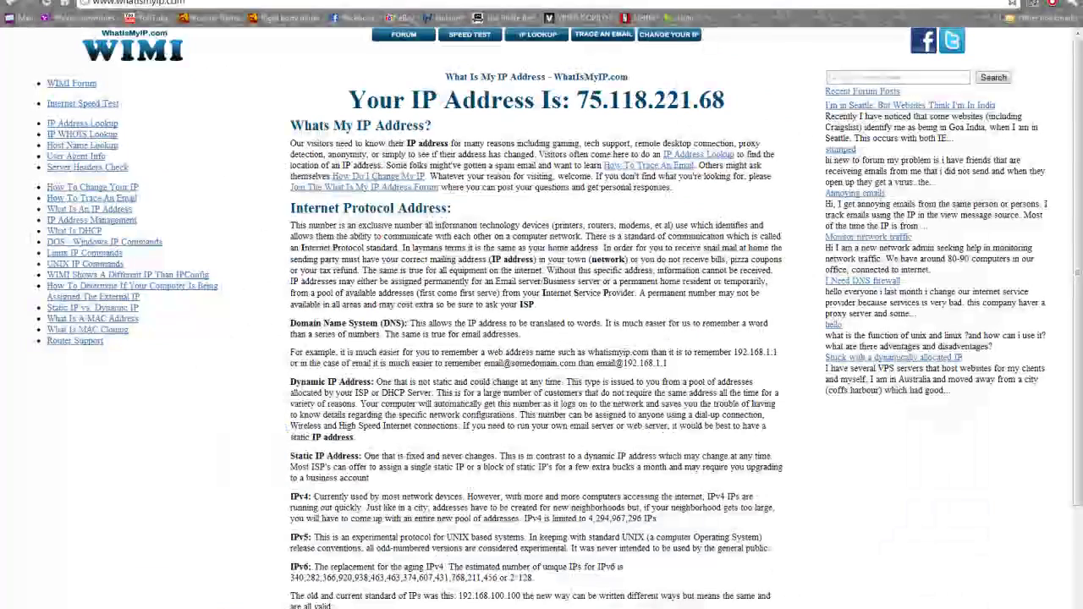
{"action": "key", "text": "alt+Tab"}
{"action": "left_click_drag", "start_coordinate": [578, 101], "coordinate": [743, 98]}
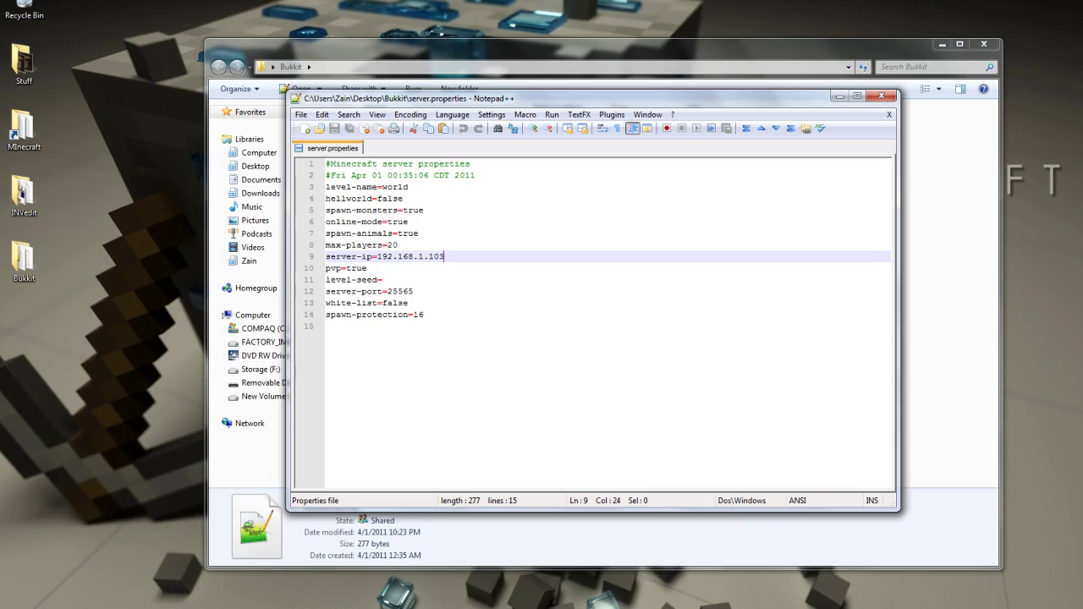
{"action": "left_click", "coordinate": [199, 592]}
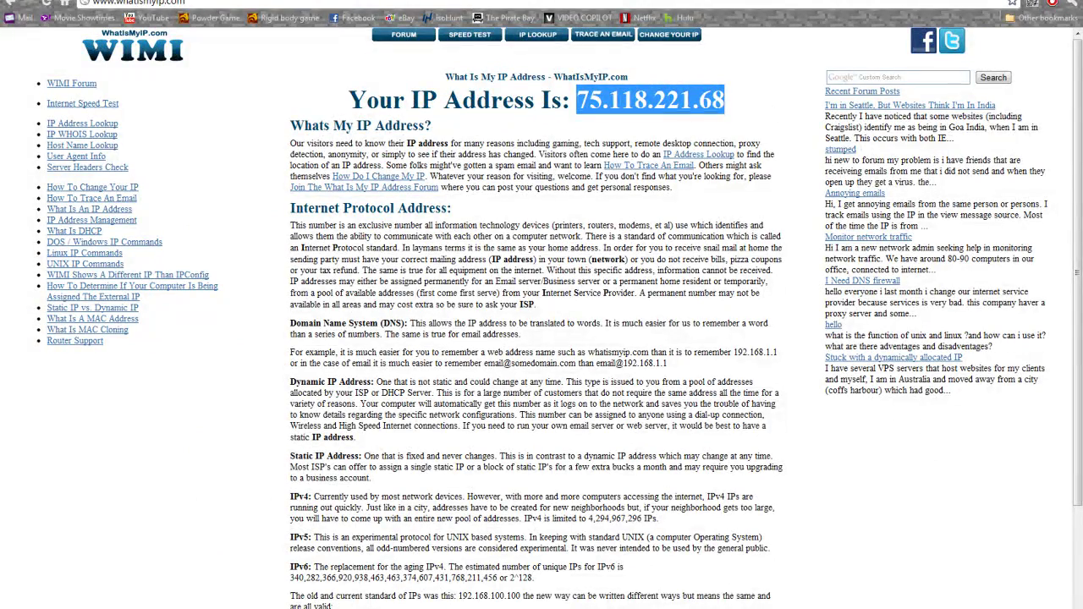
{"action": "left_click", "coordinate": [199, 592]}
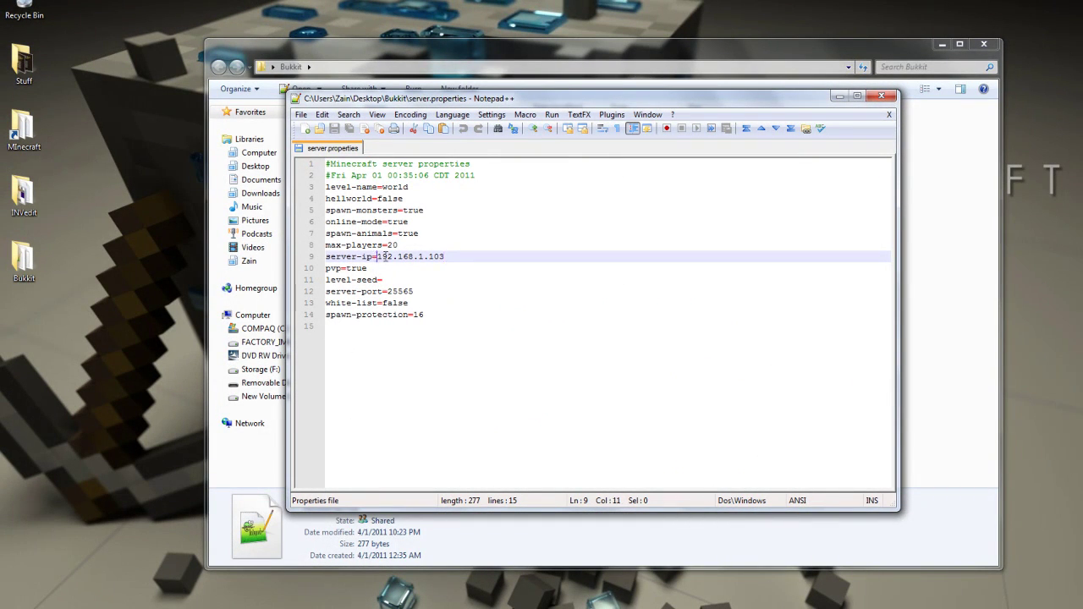
Highlight the local IP 192.168.1.103 on line 9, then return to the WhatIsMyIP page.
{"action": "left_click_drag", "start_coordinate": [377, 256], "coordinate": [466, 254]}
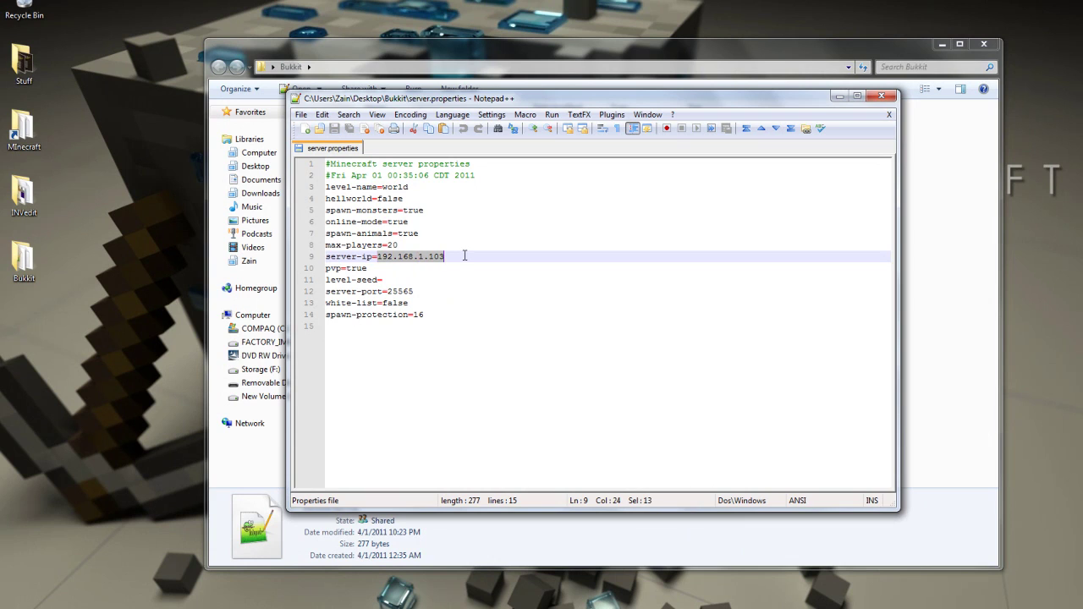
{"action": "left_click", "coordinate": [440, 314]}
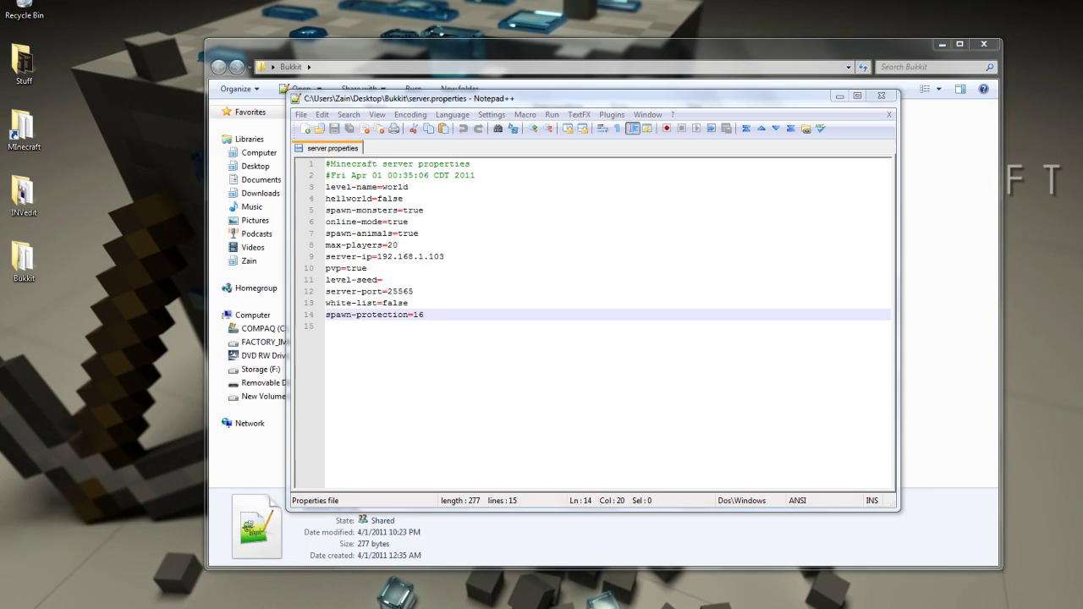
{"action": "key", "text": "alt+Tab"}
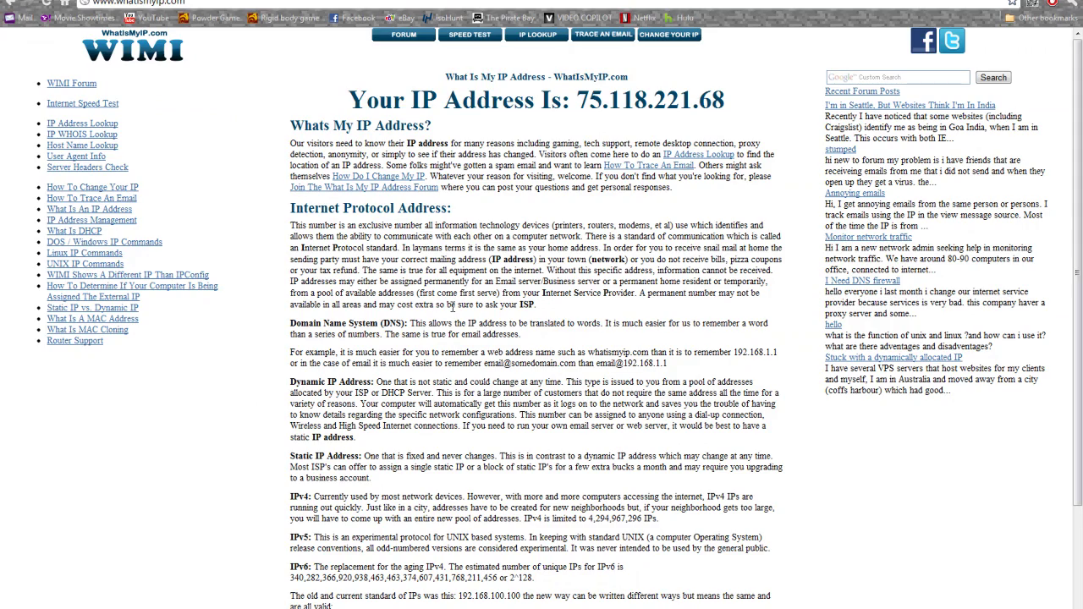
{"action": "scroll", "coordinate": [310, 365], "scroll_direction": "down", "scroll_amount": 2}
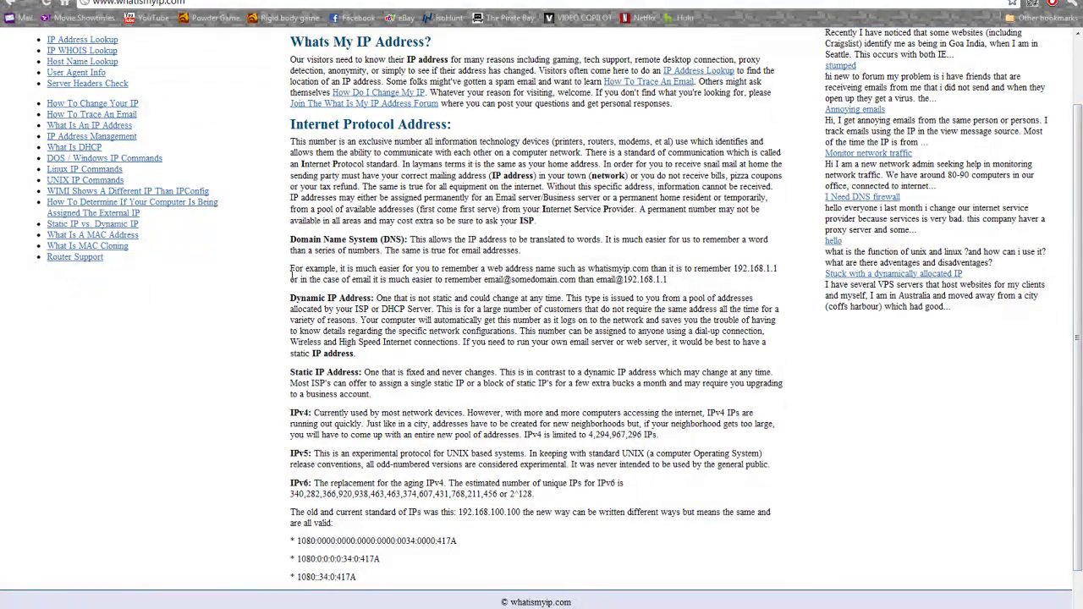
{"action": "left_click_drag", "start_coordinate": [294, 414], "coordinate": [304, 414]}
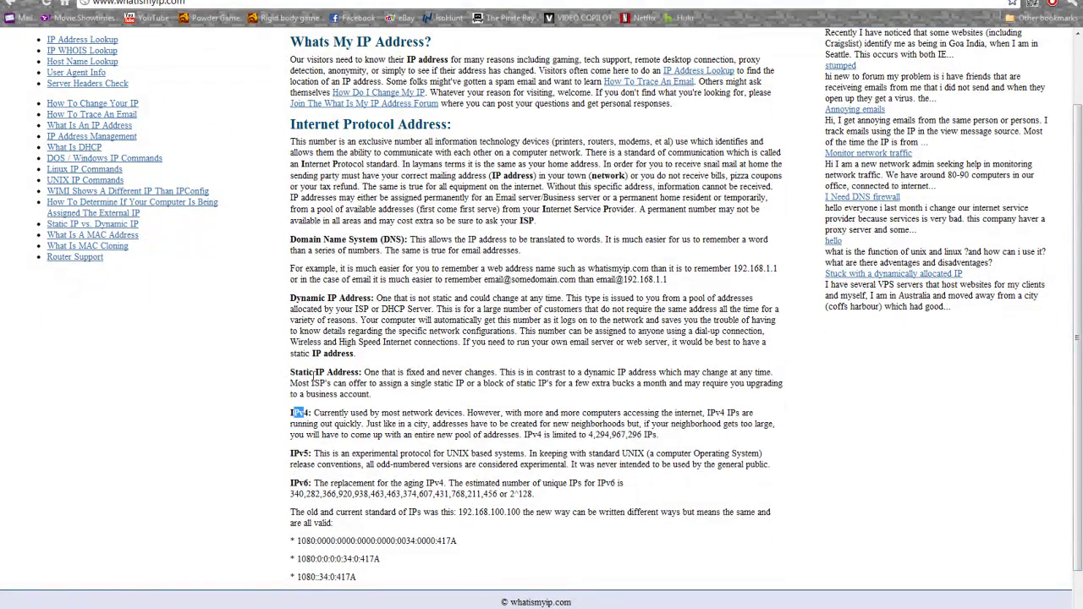
{"action": "left_click", "coordinate": [347, 370]}
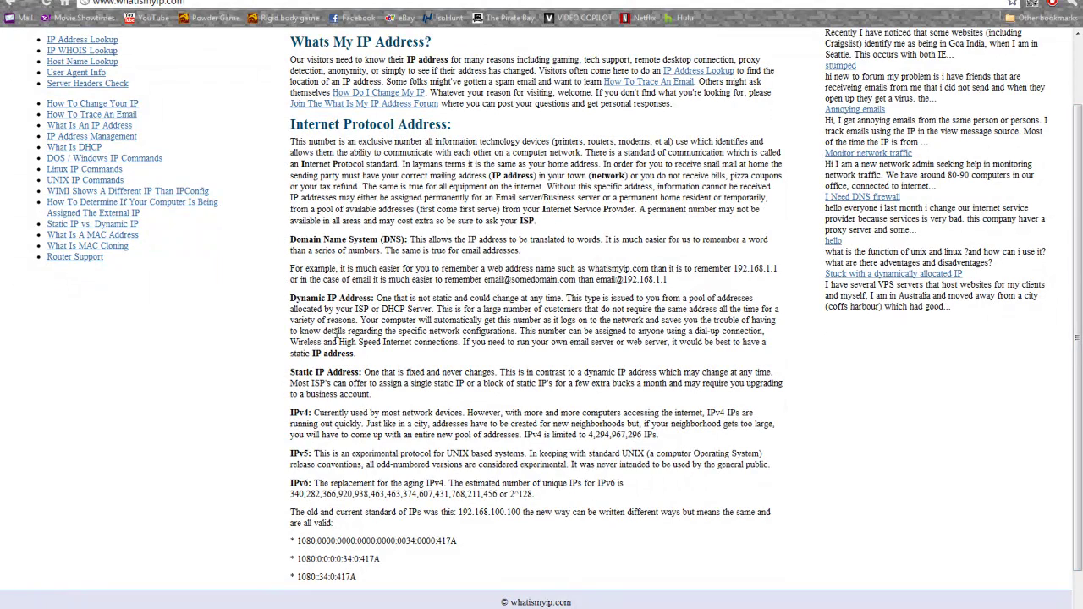